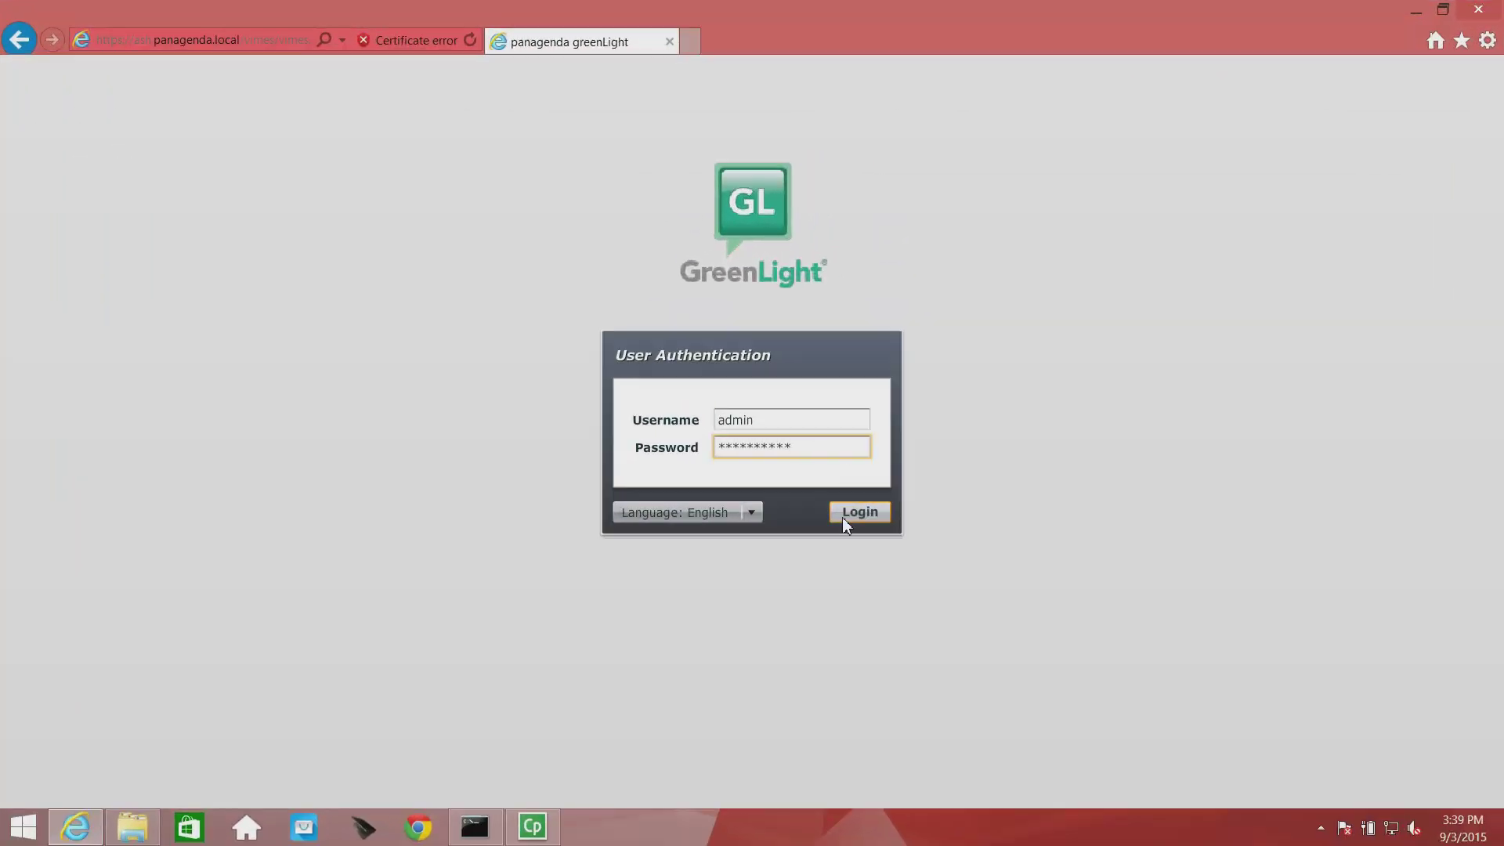
Log in and add the Domino Statistics value Platform.Memory.RAM.PctUtil as a new Health Grid column, filtering the statistics by "ram"
{"action": "left_click", "coordinate": [843, 516]}
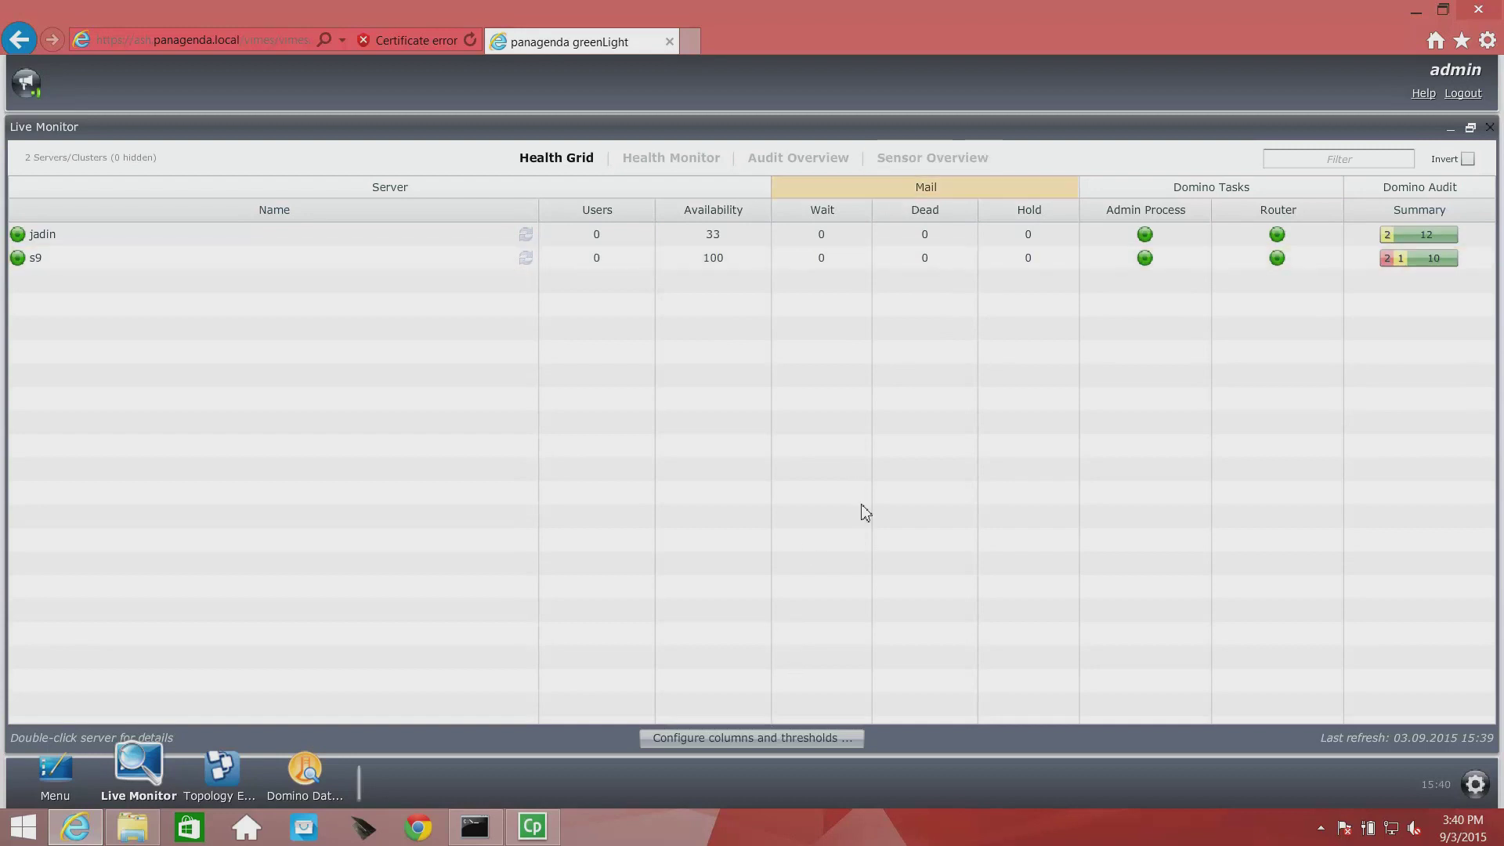
{"action": "left_click", "coordinate": [780, 740]}
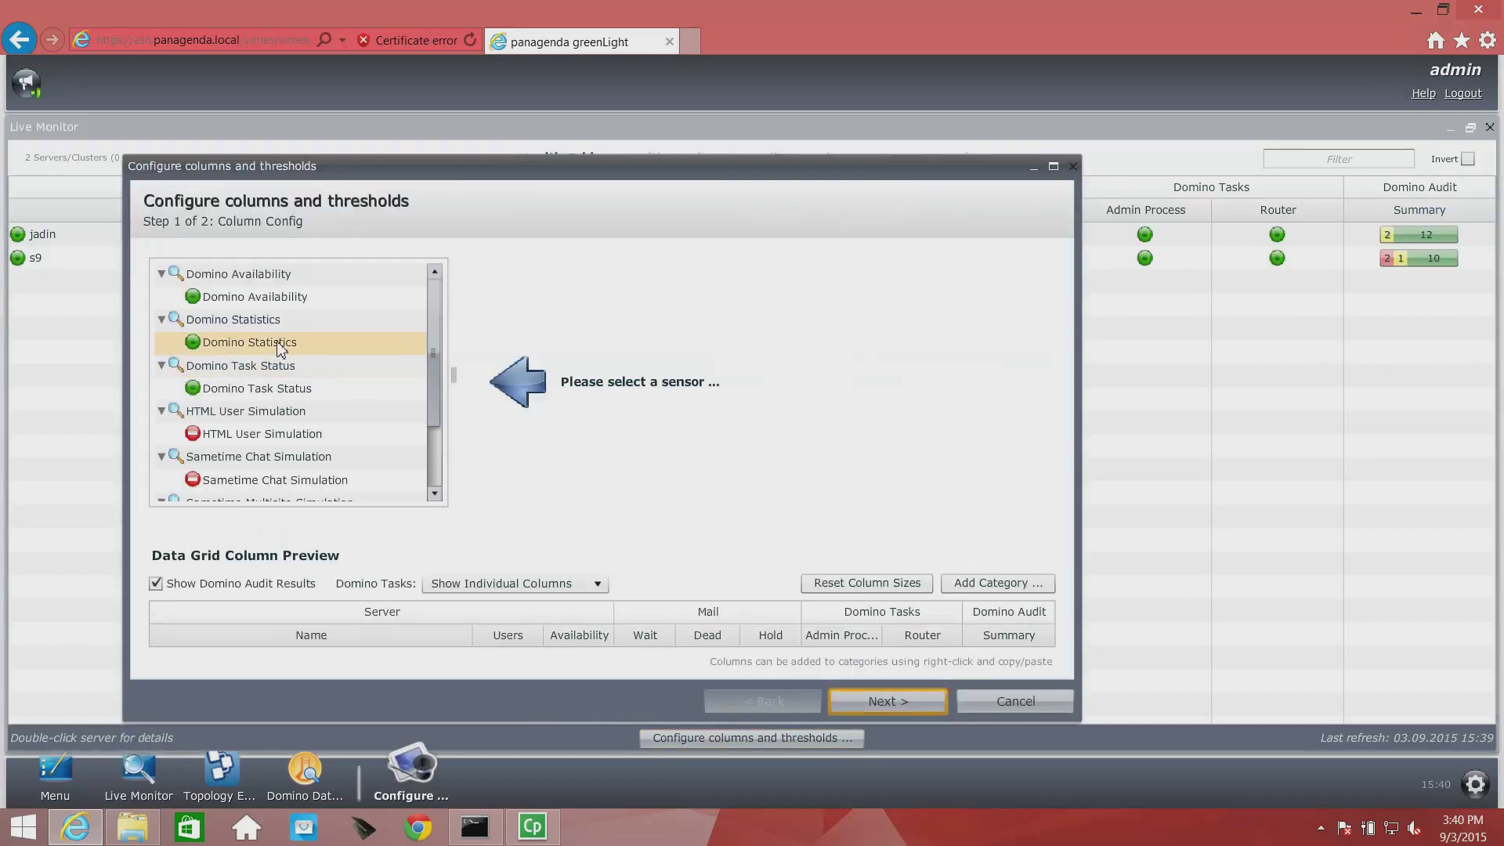
{"action": "left_click", "coordinate": [280, 347]}
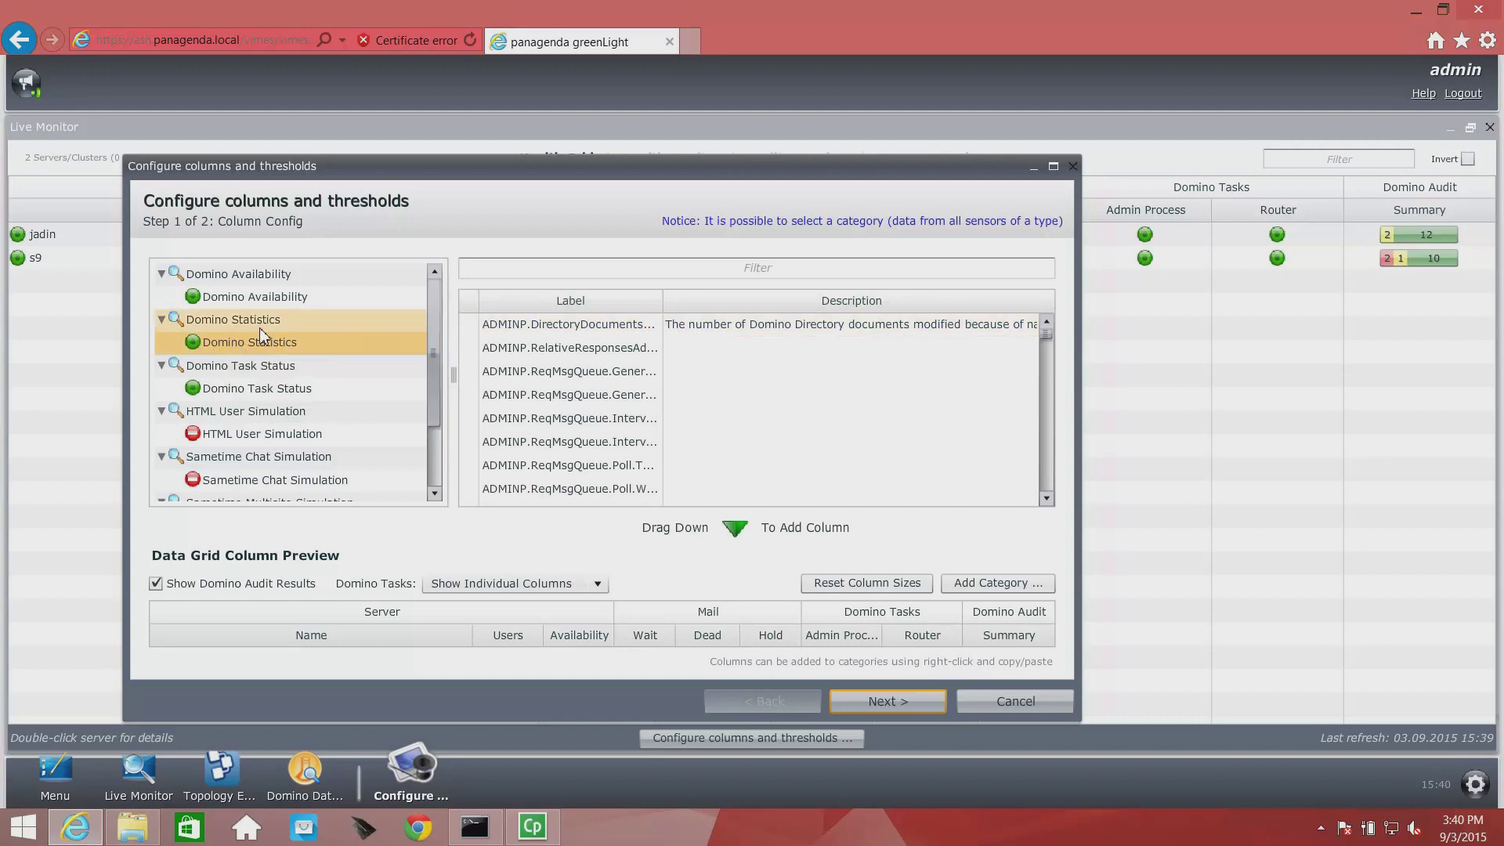
{"action": "left_click", "coordinate": [751, 266]}
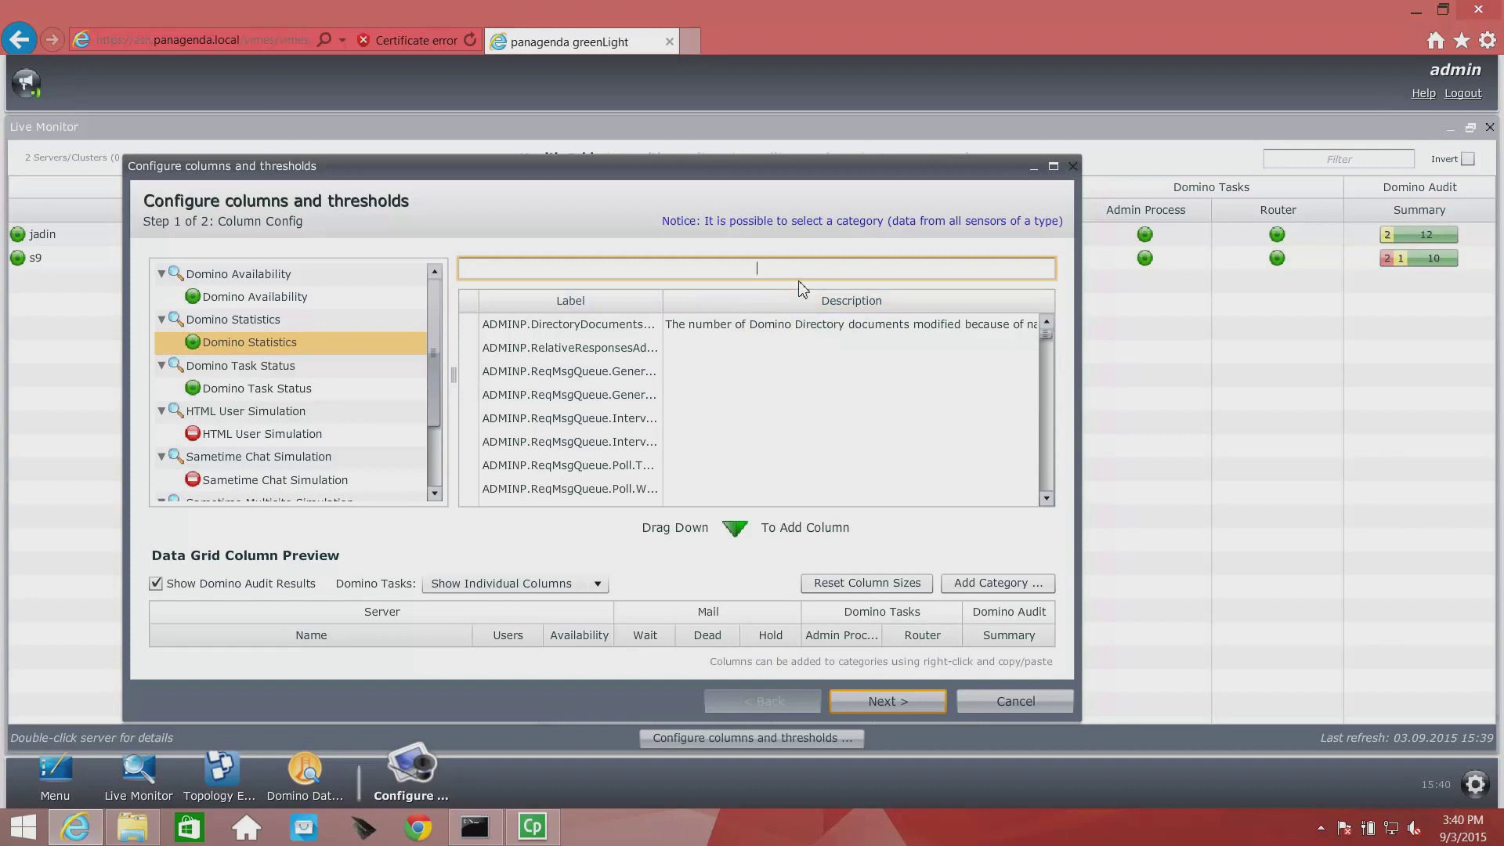
{"action": "type", "text": "ram"}
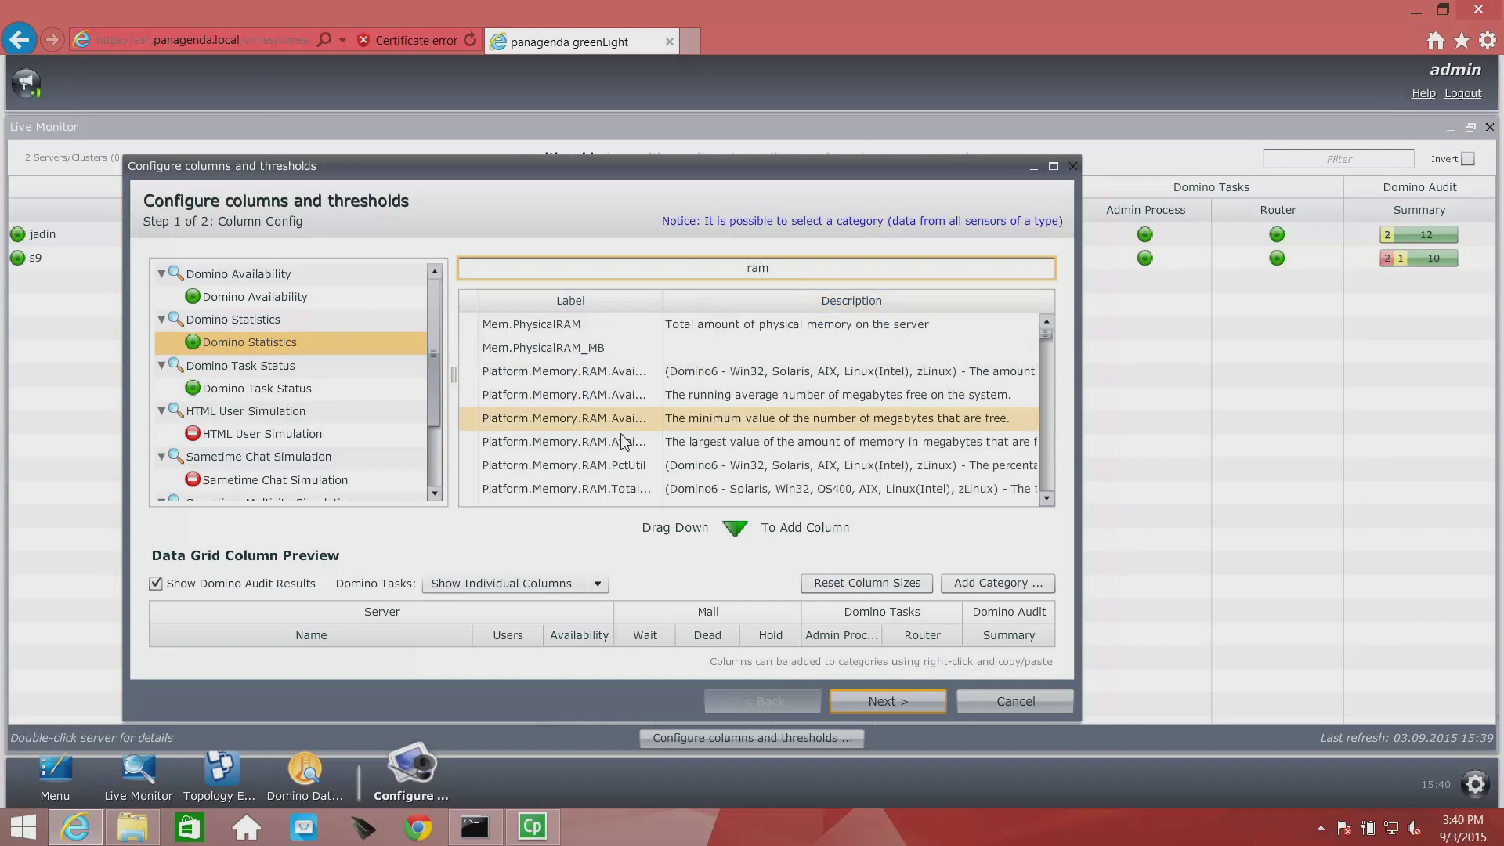
{"action": "left_click", "coordinate": [592, 469]}
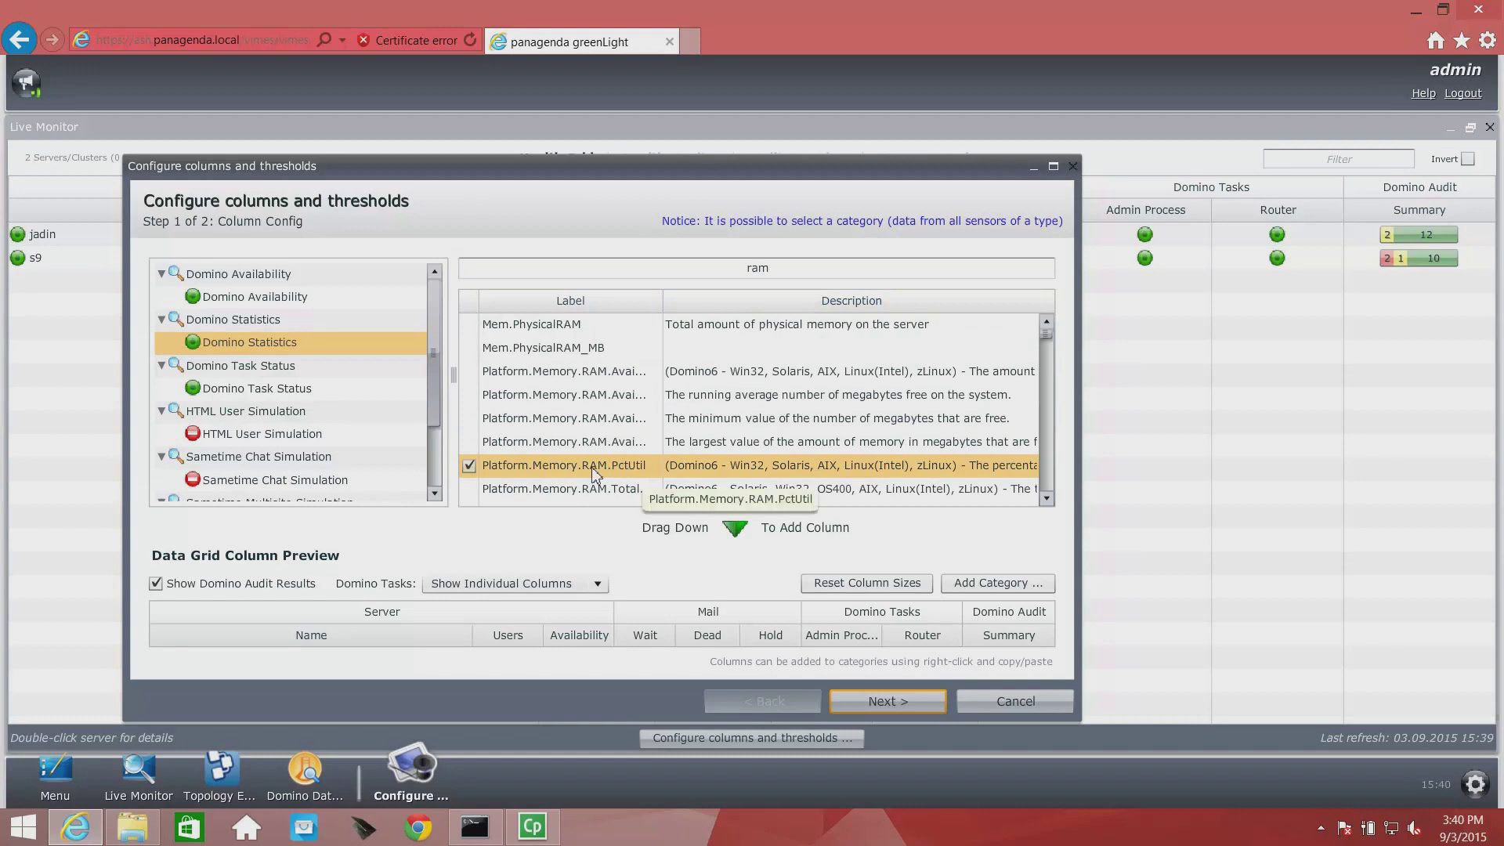
{"action": "left_click_drag", "start_coordinate": [569, 473], "coordinate": [992, 623]}
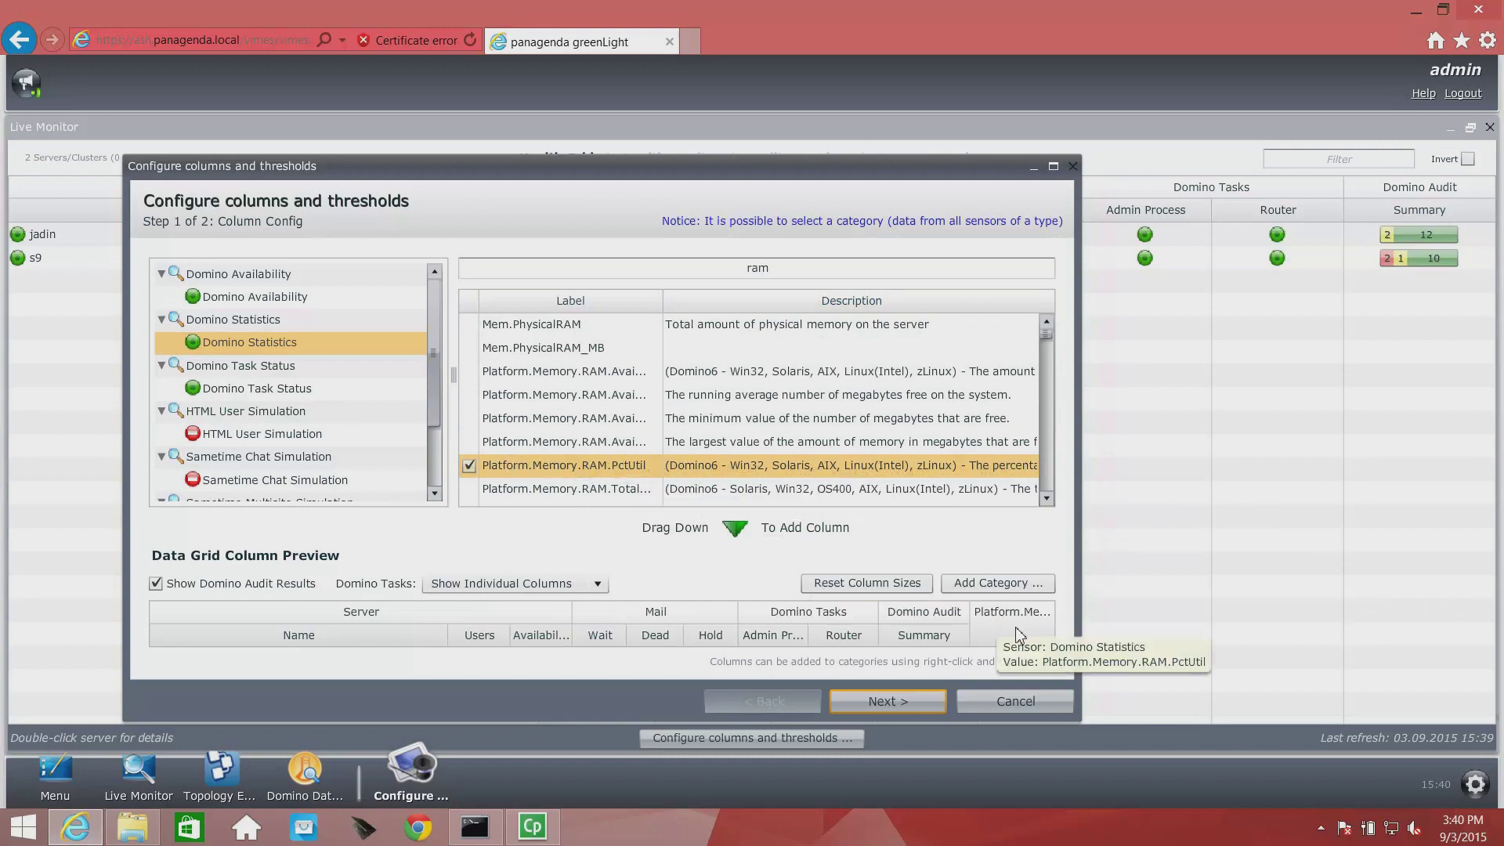
Create a new column category with the header text "Platform"
{"action": "left_click", "coordinate": [1029, 589]}
{"action": "left_click", "coordinate": [363, 425]}
{"action": "left_click_drag", "start_coordinate": [363, 425], "coordinate": [87, 429]}
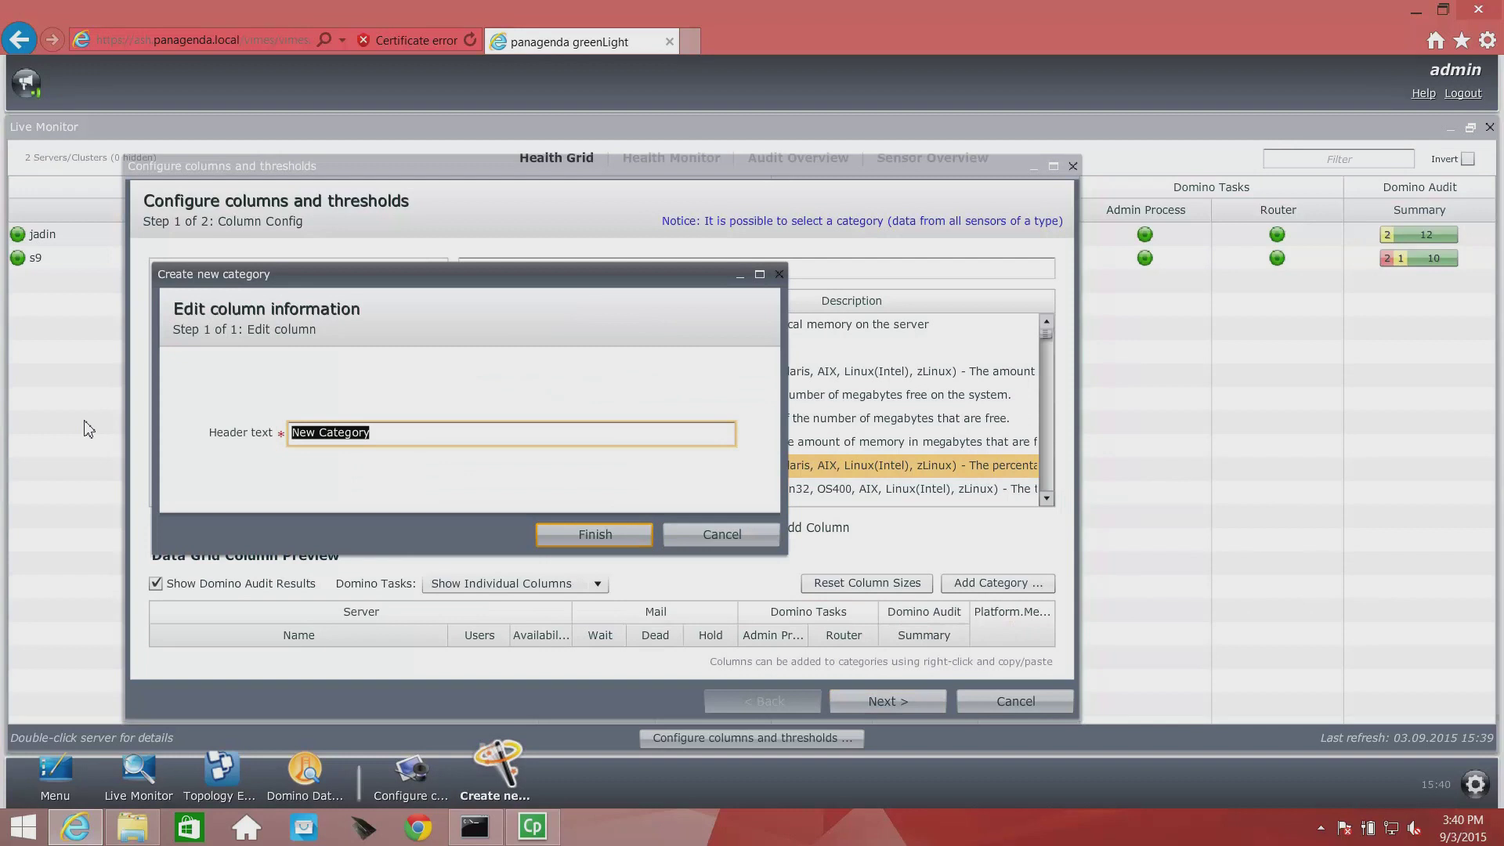
{"action": "type", "text": "Platform"}
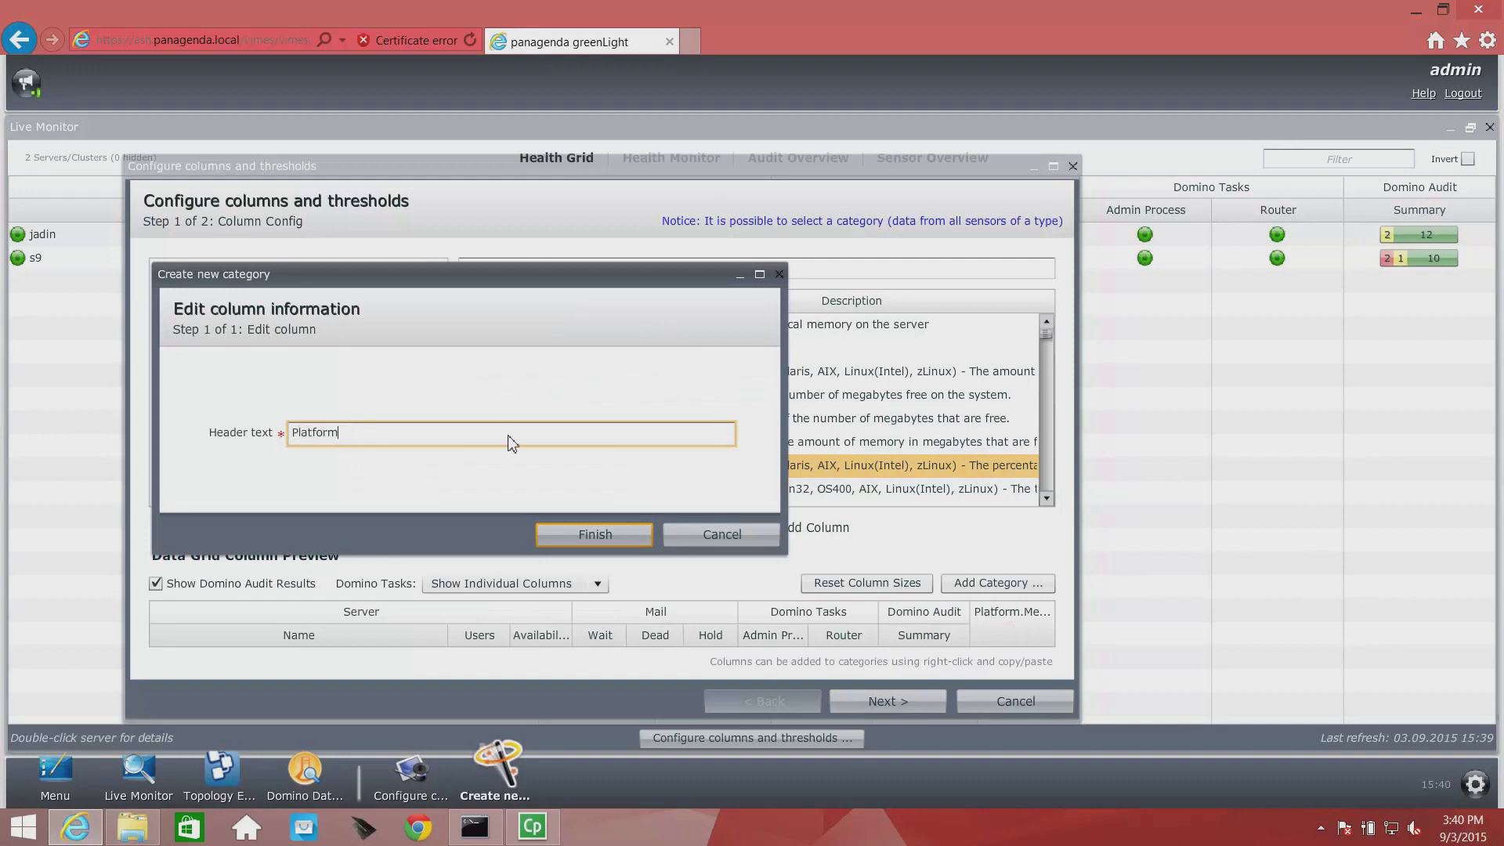
{"action": "left_click", "coordinate": [579, 536]}
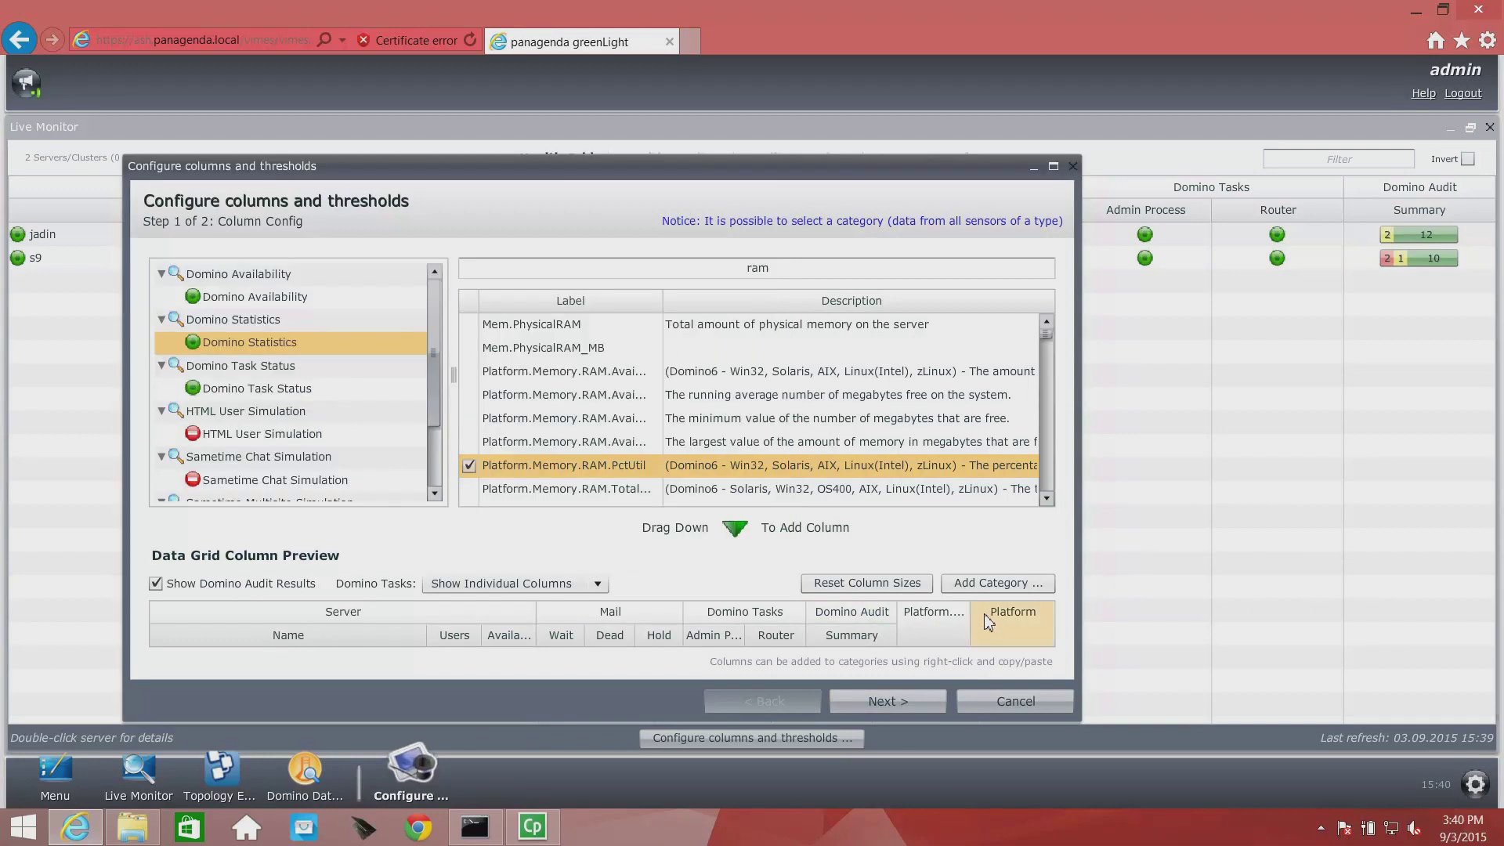
Move the Platform.Memory.RAM.PctUtil column into the Platform category by cutting and pasting it
{"action": "right_click", "coordinate": [944, 631]}
{"action": "left_click", "coordinate": [966, 657]}
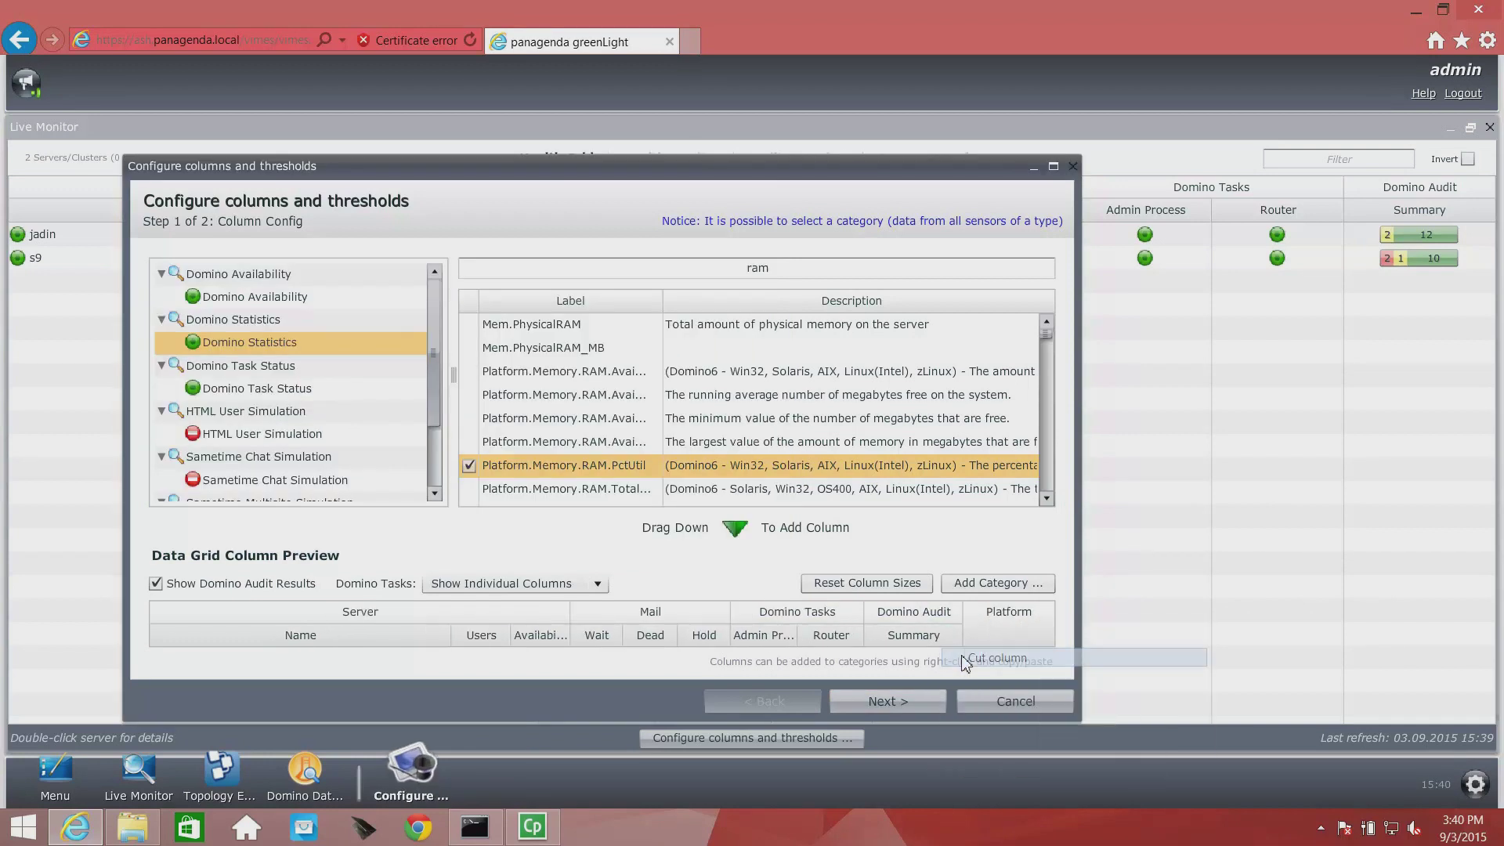
{"action": "right_click", "coordinate": [996, 622]}
{"action": "left_click", "coordinate": [1015, 656]}
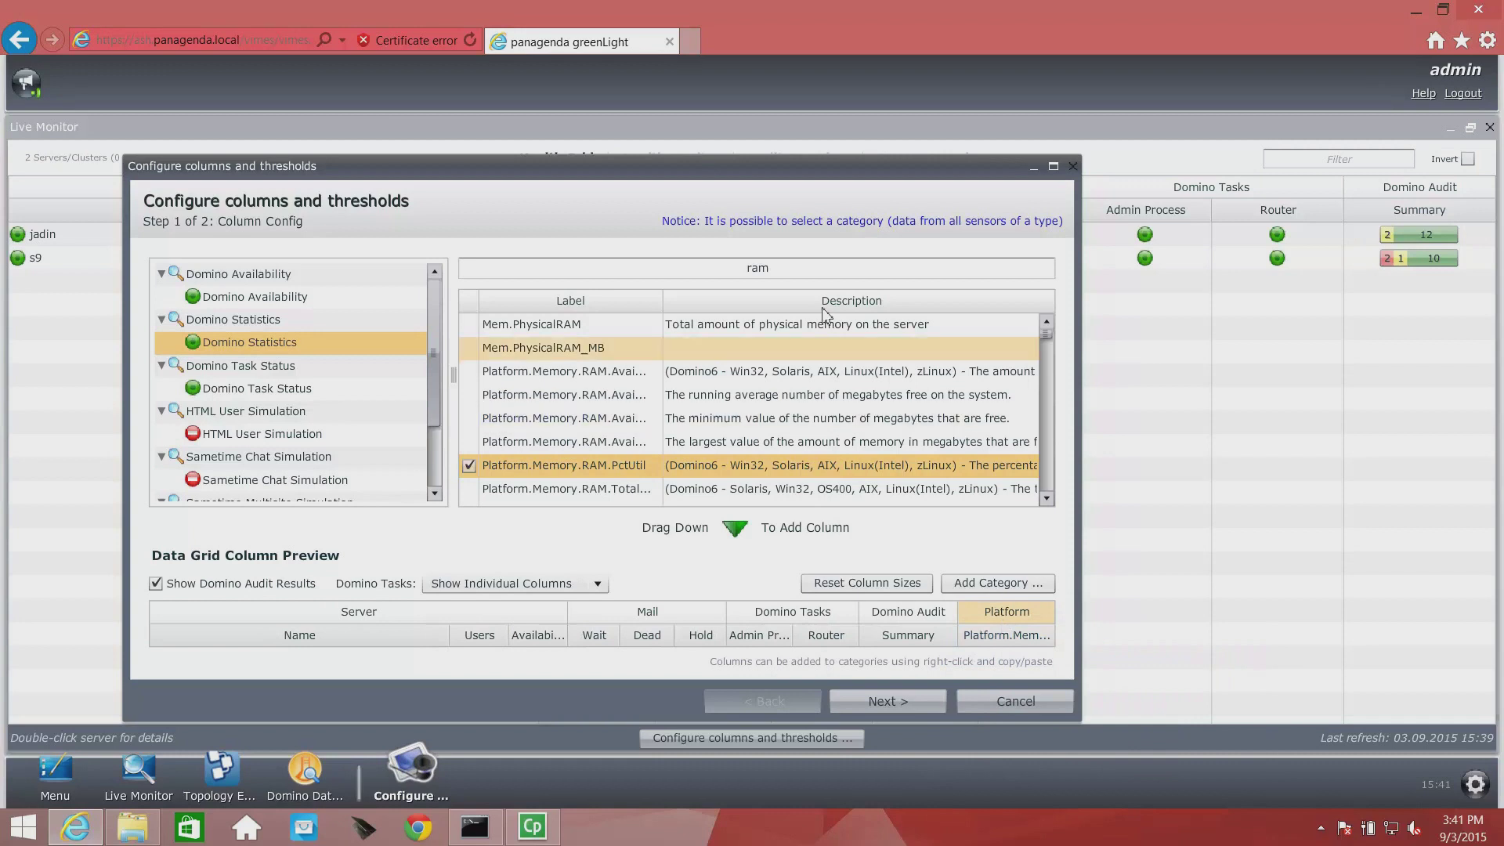
Filter the statistics by "cpuutil" and add the Platform.Process.ActiveDomino total CPU utilization value as a column
{"action": "left_click", "coordinate": [662, 276]}
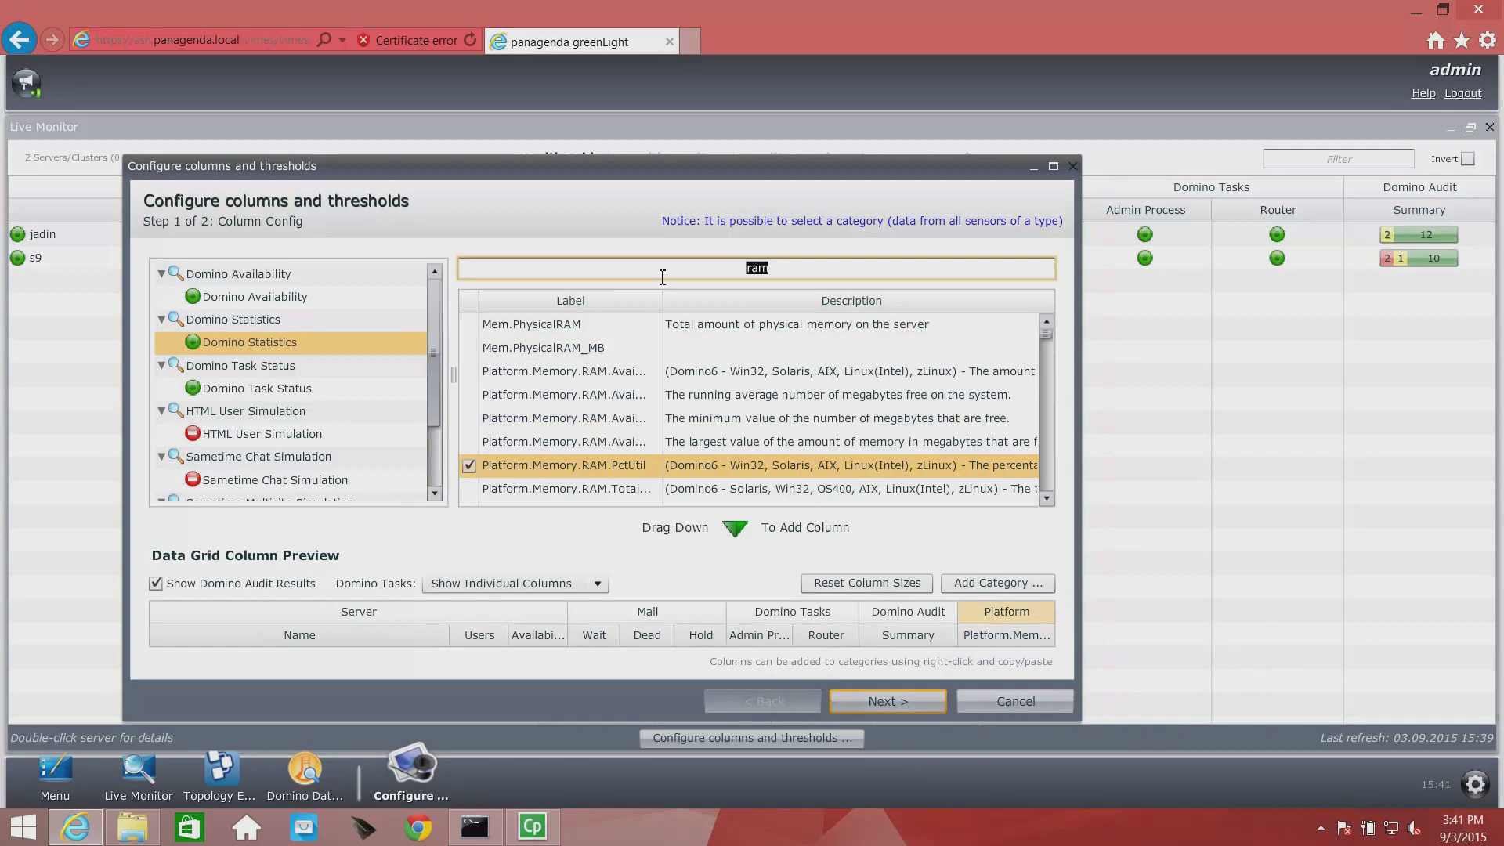
{"action": "type", "text": "cput"}
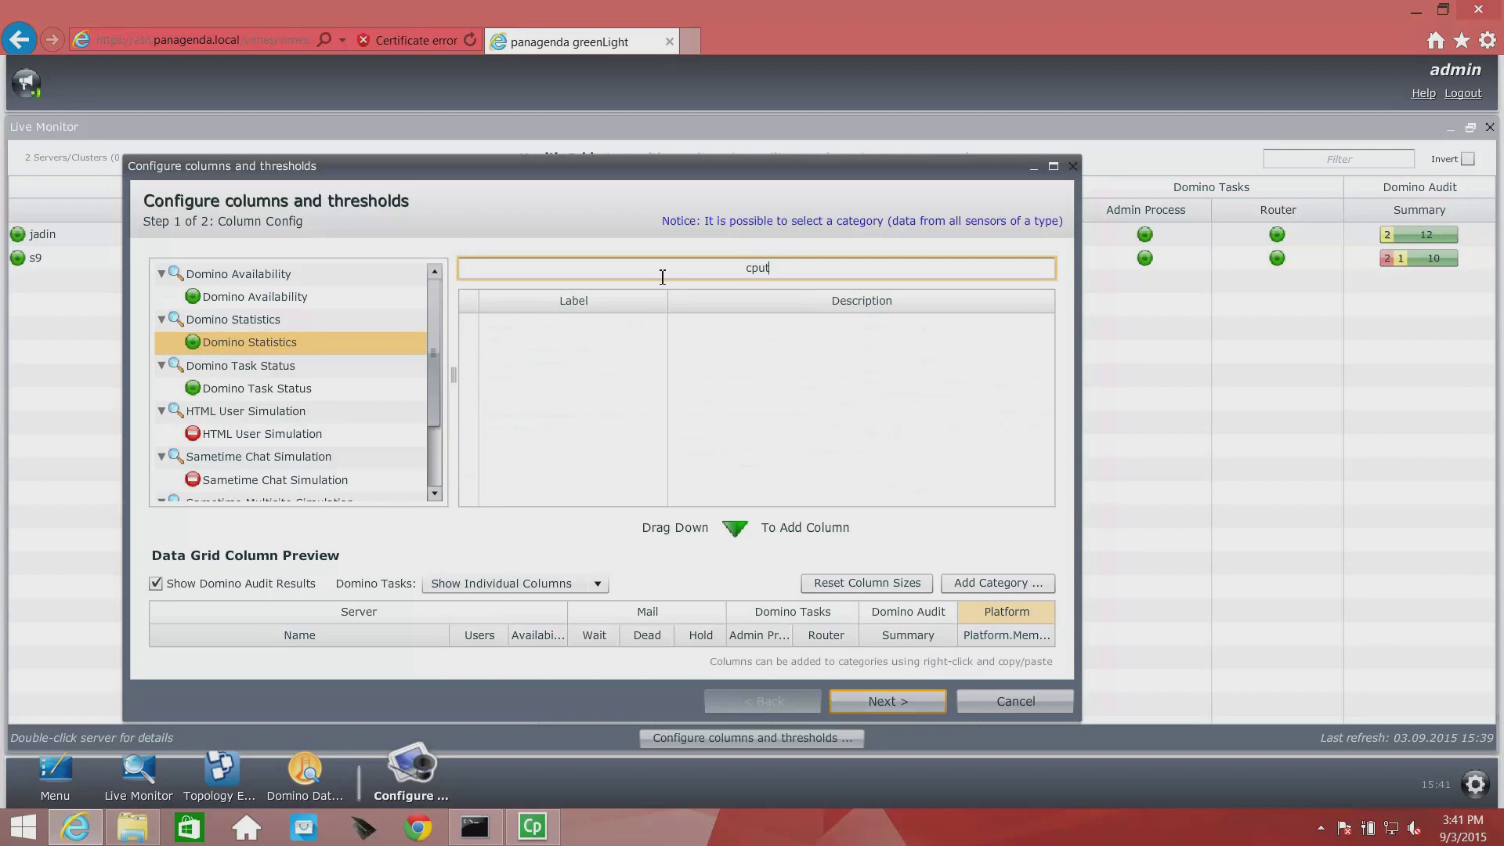
{"action": "key", "text": "BackSpace"}
{"action": "type", "text": "u"}
{"action": "type", "text": "til"}
{"action": "left_click_drag", "start_coordinate": [517, 327], "coordinate": [1011, 632]}
Move the total CPU utilization column into the Platform category by cutting and pasting it
{"action": "right_click", "coordinate": [1005, 631]}
{"action": "left_click", "coordinate": [1053, 662]}
{"action": "right_click", "coordinate": [1019, 615]}
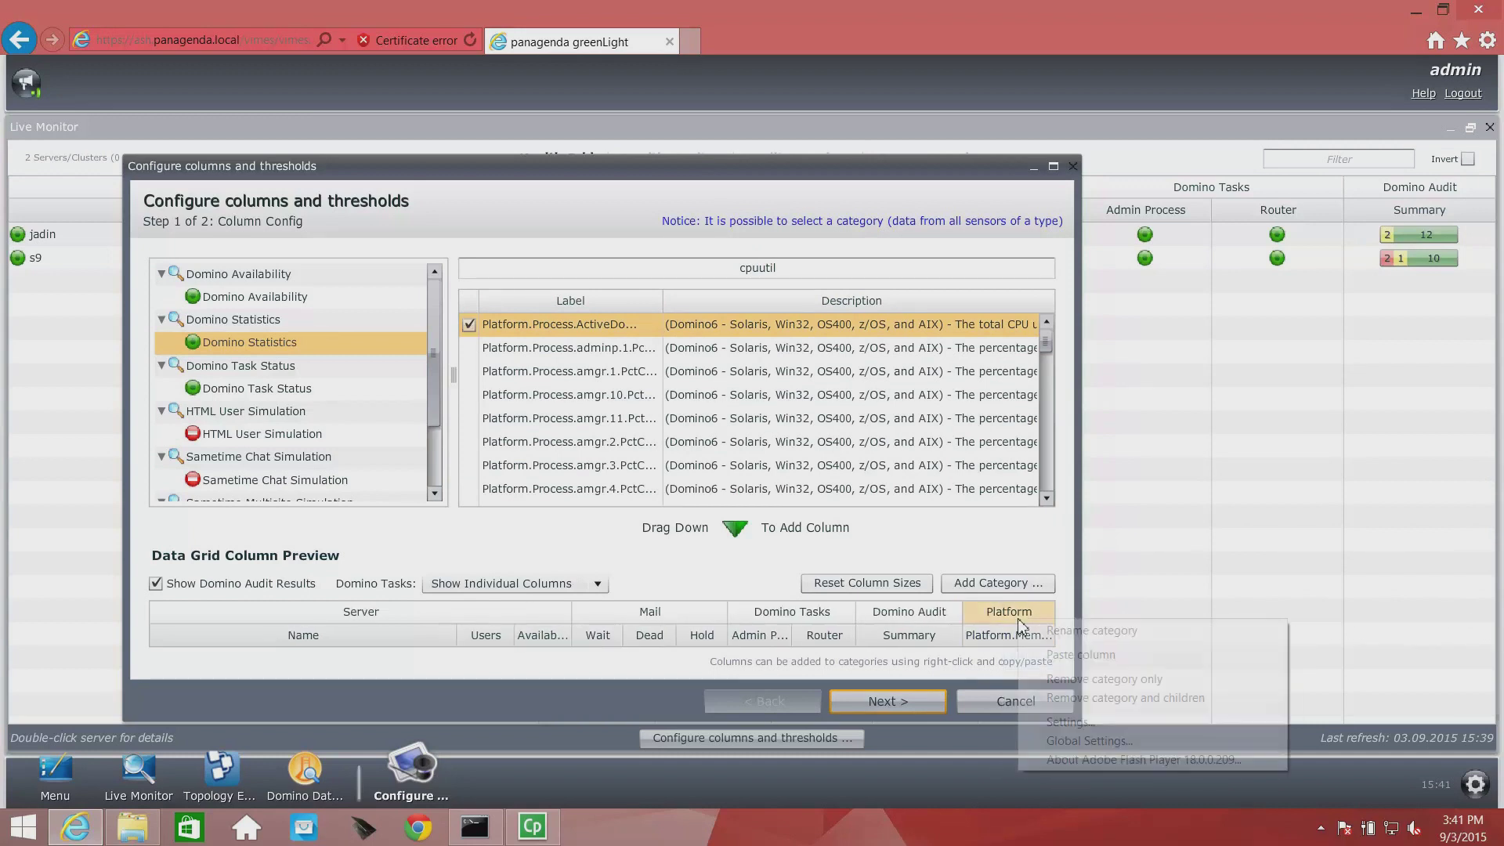
{"action": "left_click", "coordinate": [1045, 657]}
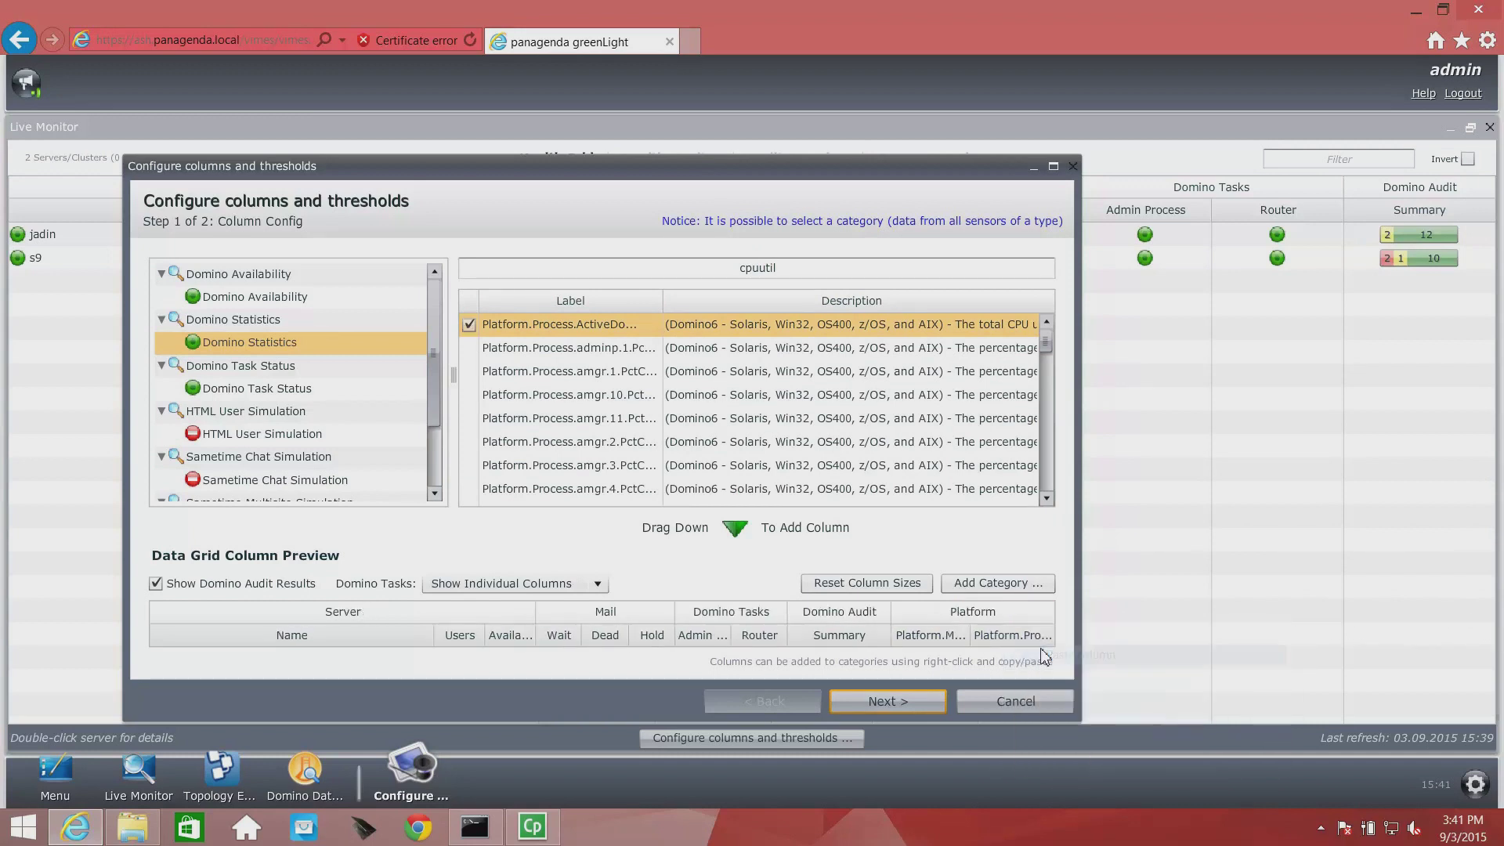
Shorten the header text of the memory column in the Platform category to "RAM.PctUtil"
{"action": "right_click", "coordinate": [957, 643]}
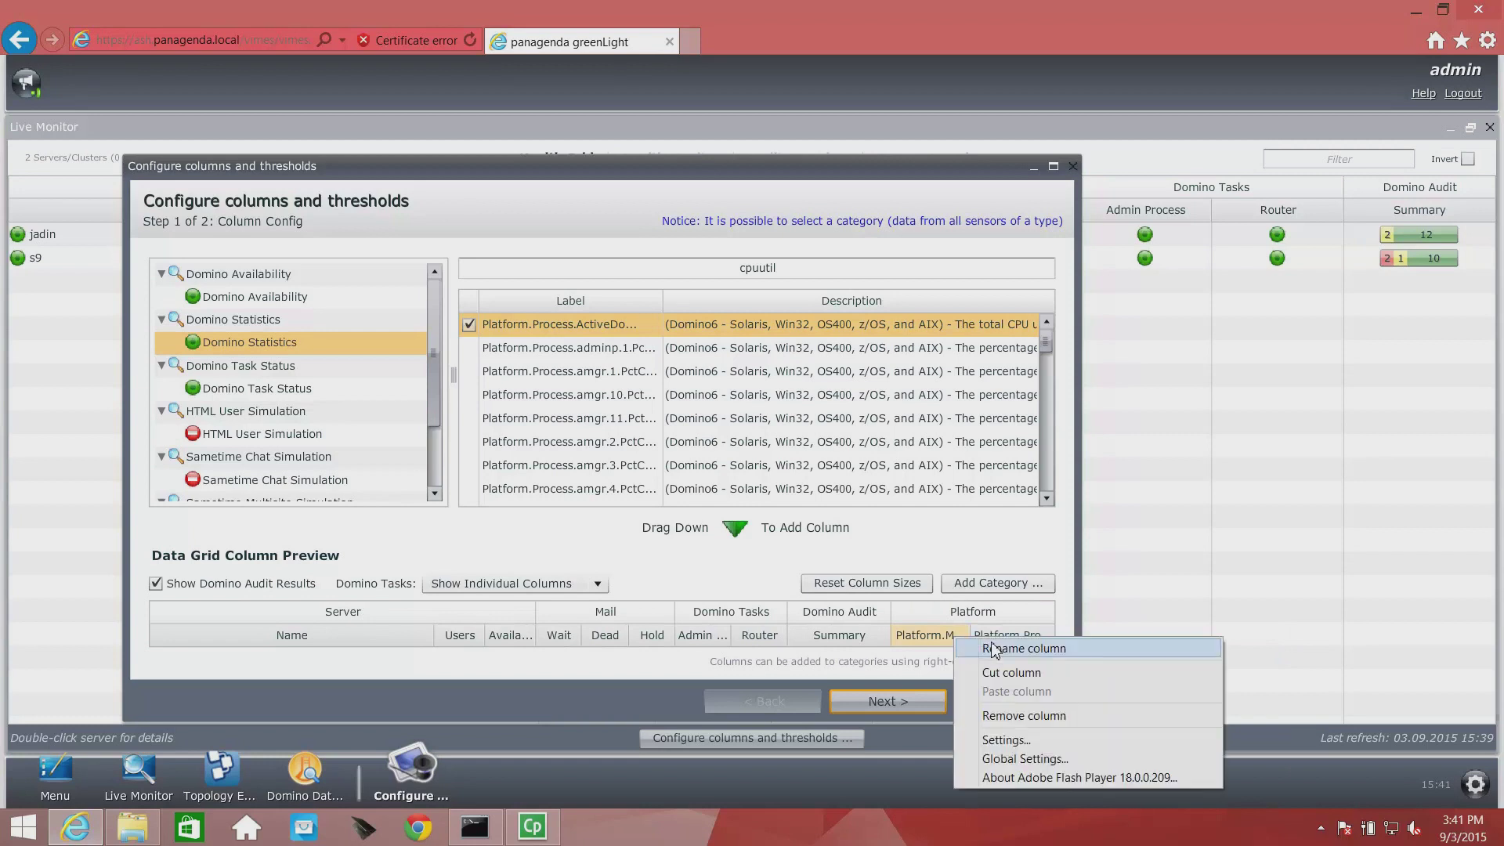
{"action": "left_click", "coordinate": [994, 648]}
{"action": "left_click_drag", "start_coordinate": [392, 420], "coordinate": [278, 431]}
{"action": "key", "text": "BackSpace"}
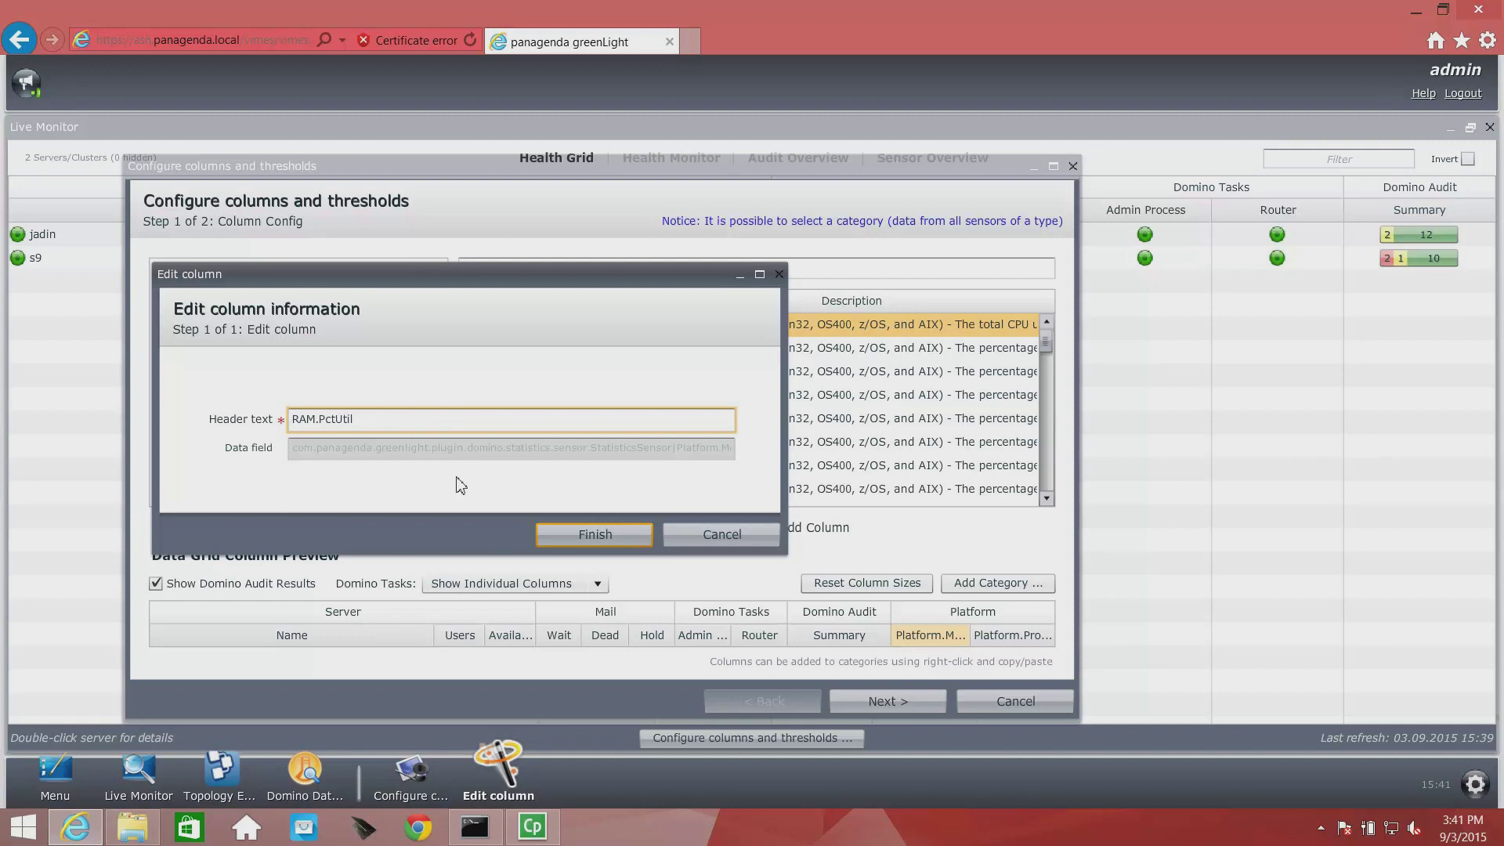
{"action": "left_click", "coordinate": [594, 534]}
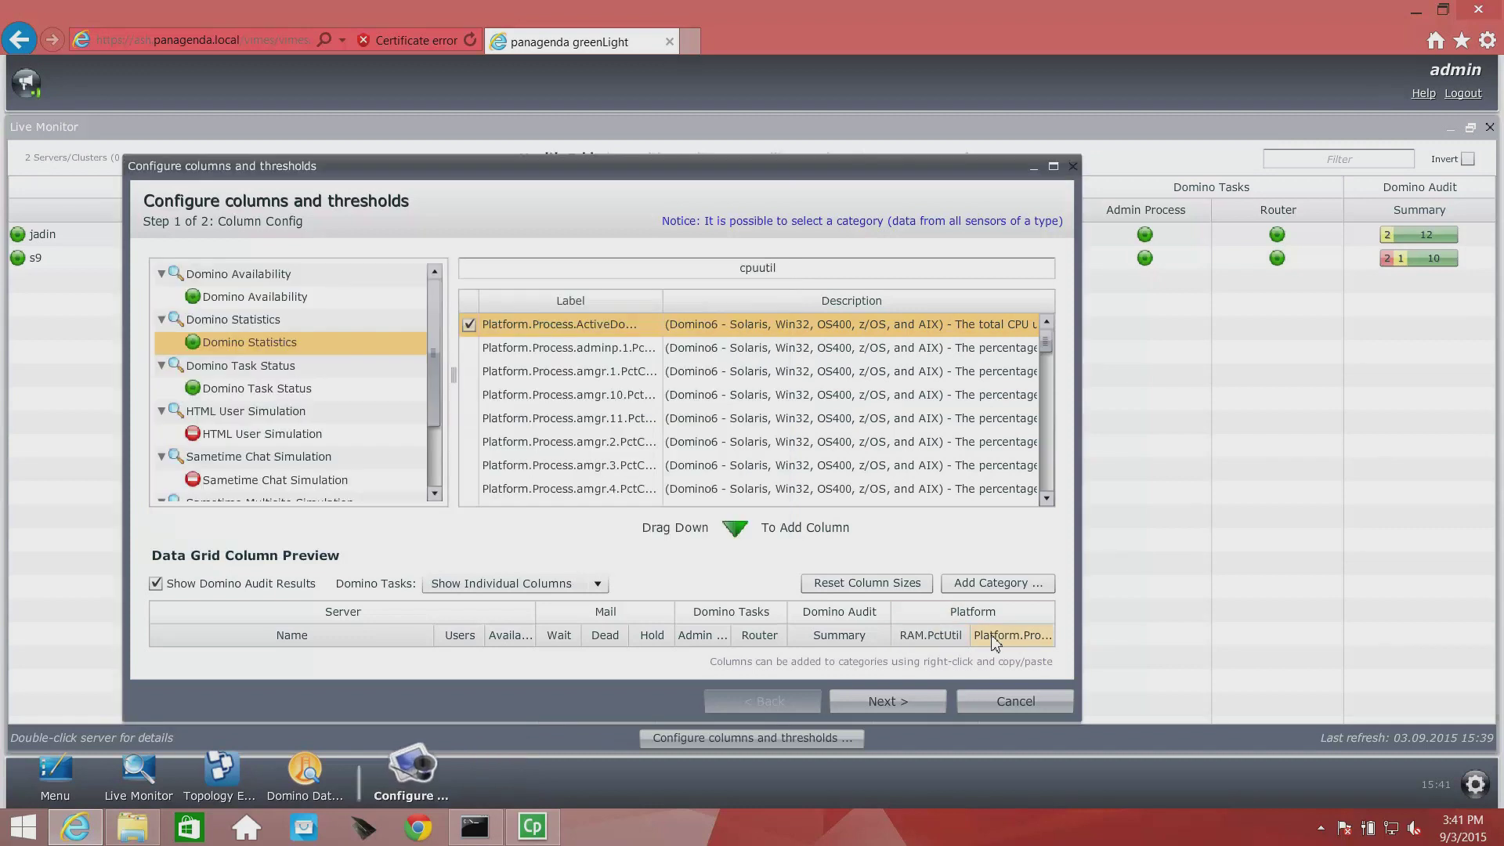
Shorten the header text of the CPU column in the Platform category to "TotalCpuUtil"
{"action": "right_click", "coordinate": [995, 642]}
{"action": "left_click", "coordinate": [1038, 649]}
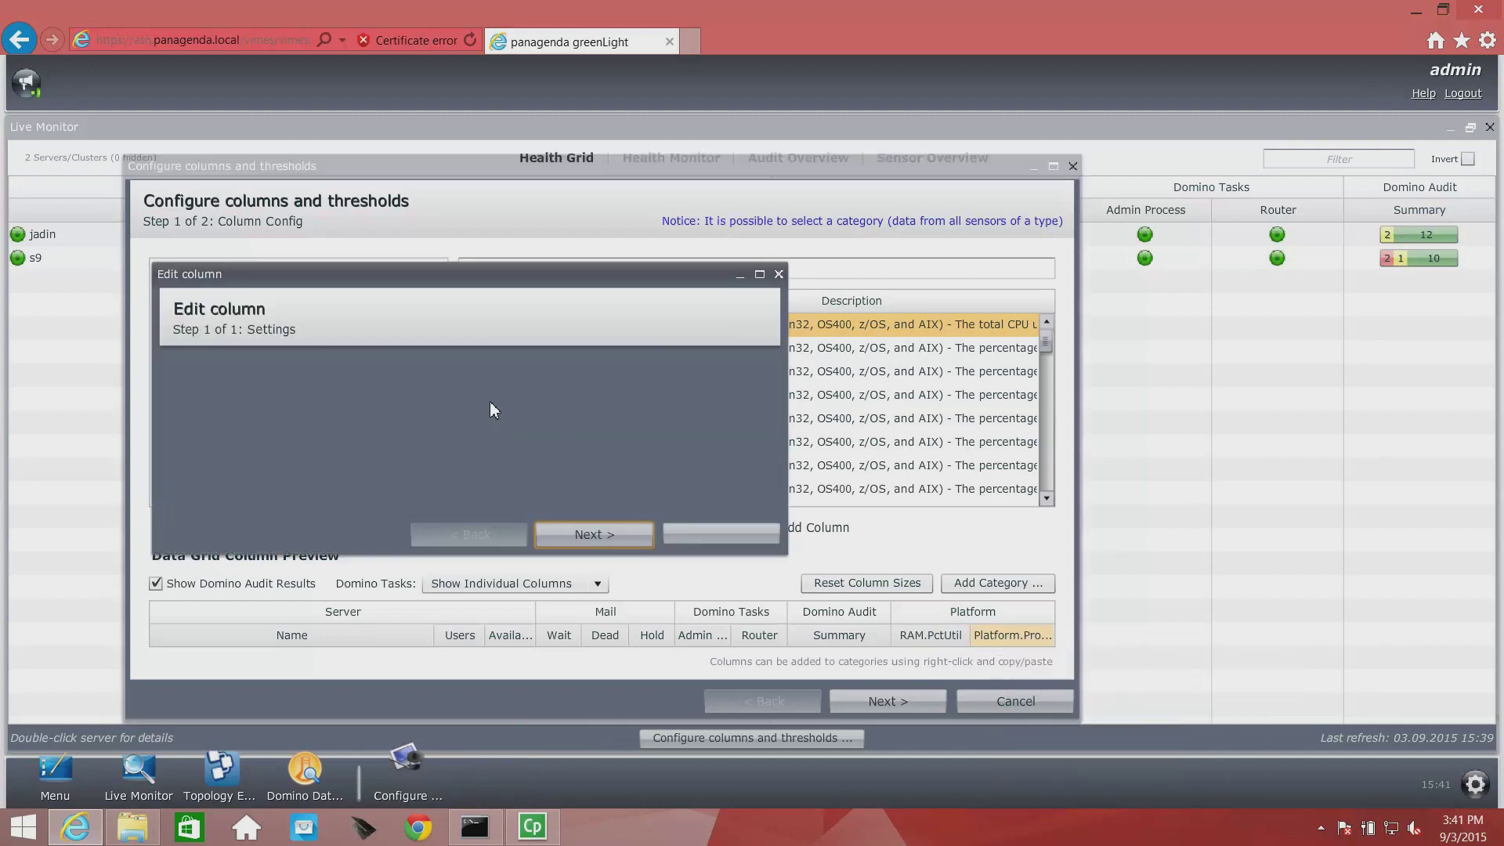
{"action": "left_click_drag", "start_coordinate": [469, 426], "coordinate": [133, 428]}
{"action": "key", "text": "BackSpace"}
{"action": "key", "text": "Return"}
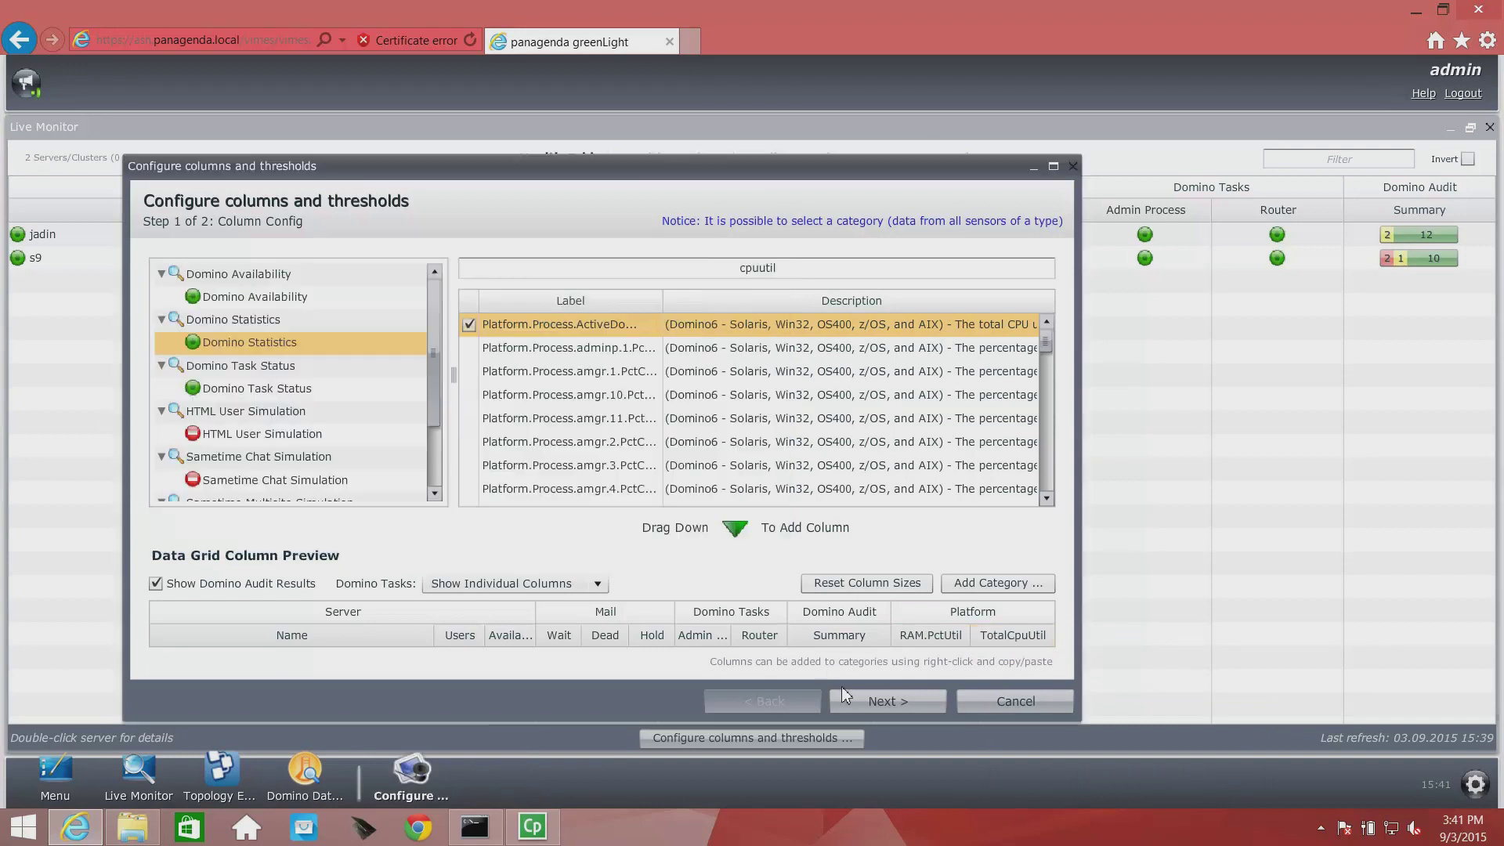
In the threshold settings, set the ActiveDomino CPU statistic's warning threshold to > 80 and its failure threshold to > 95
{"action": "left_click", "coordinate": [861, 703]}
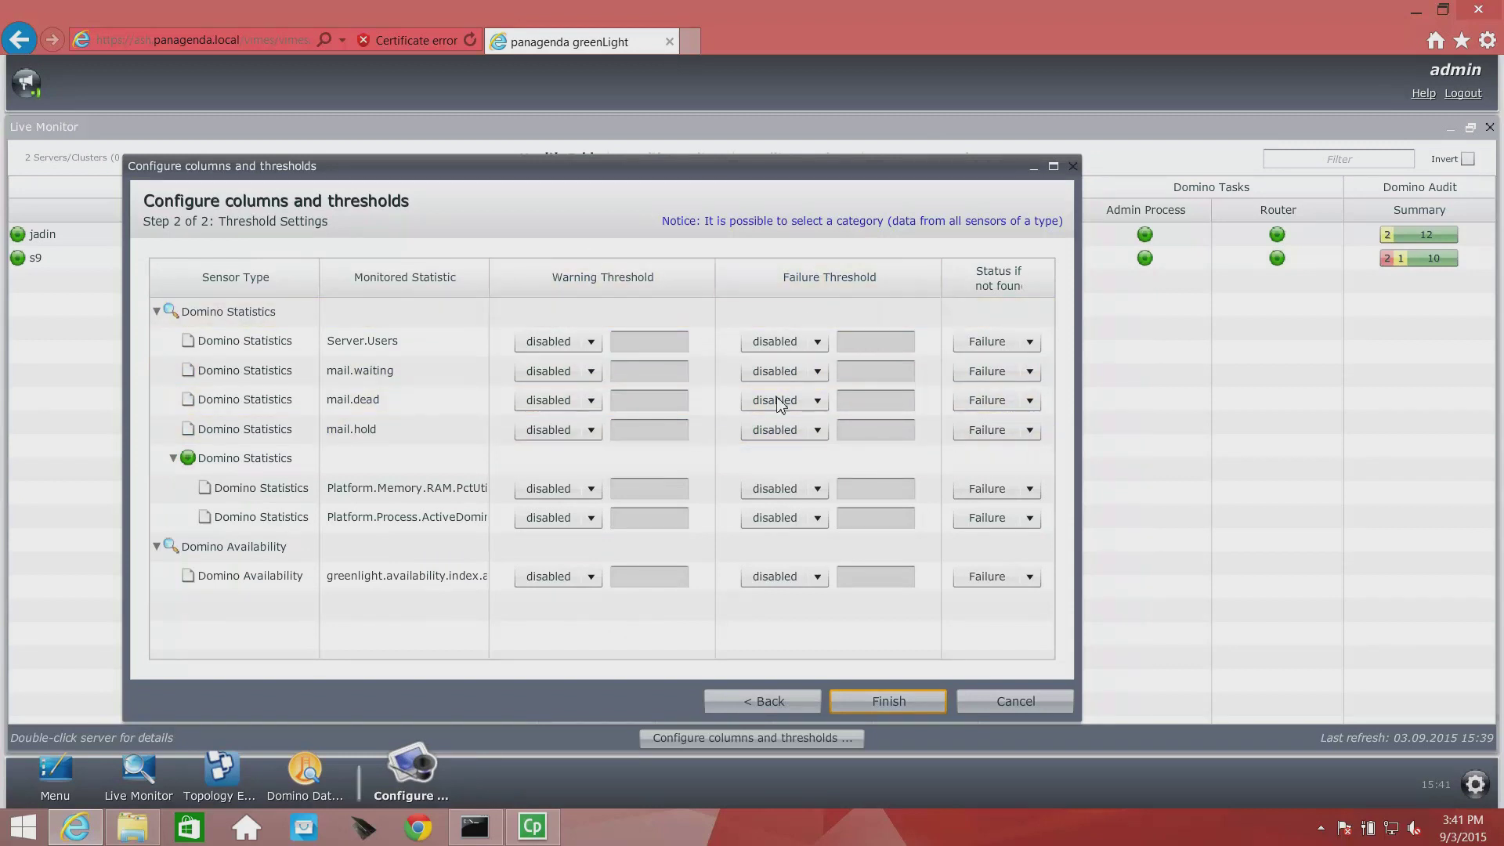
{"action": "left_click", "coordinate": [592, 523]}
{"action": "left_click", "coordinate": [583, 572]}
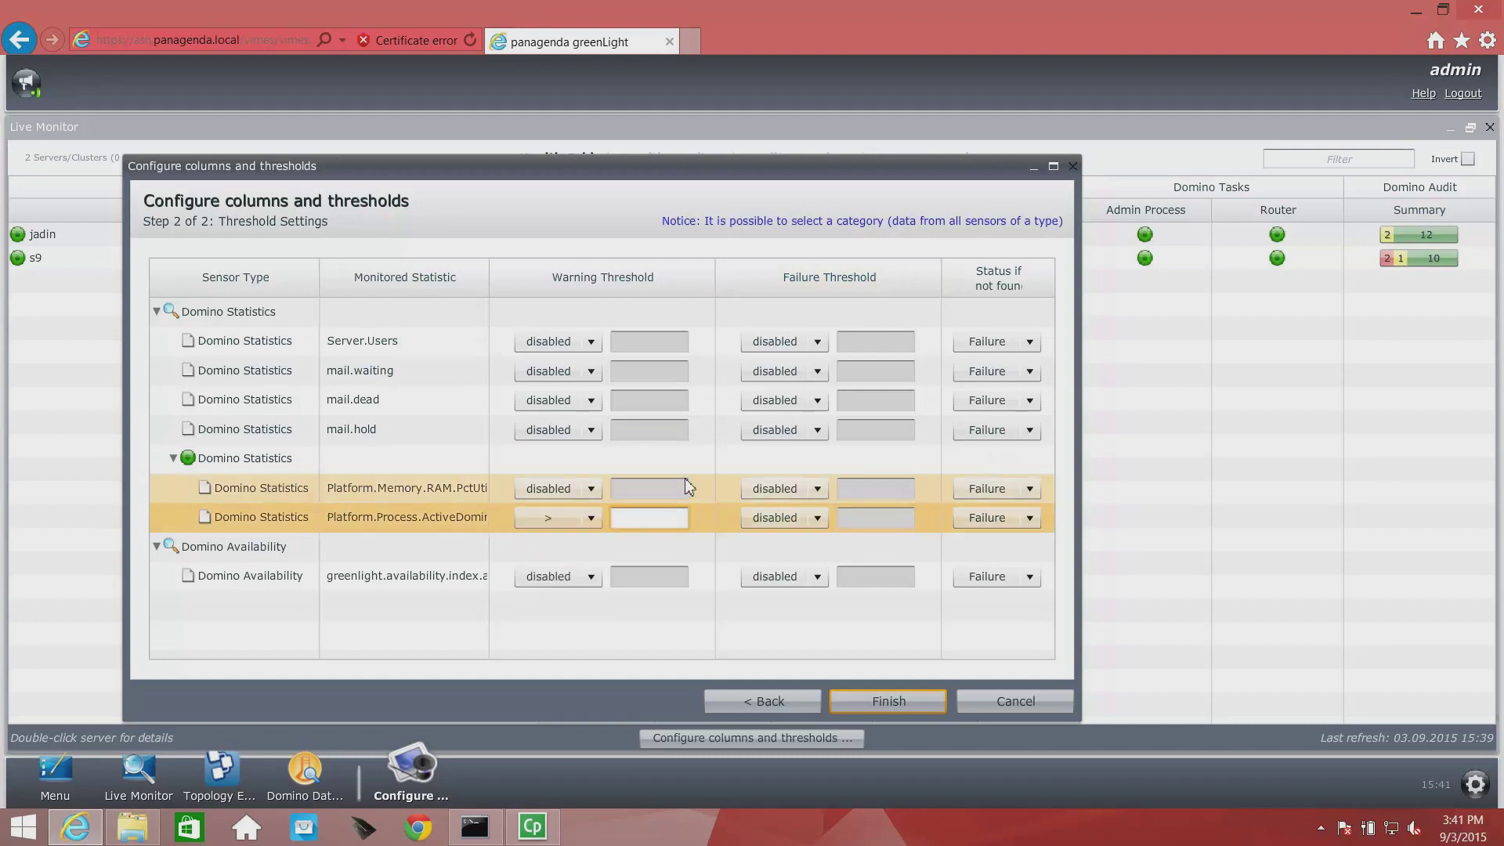
{"action": "left_click", "coordinate": [815, 521]}
{"action": "left_click", "coordinate": [802, 561]}
{"action": "type", "text": "95"}
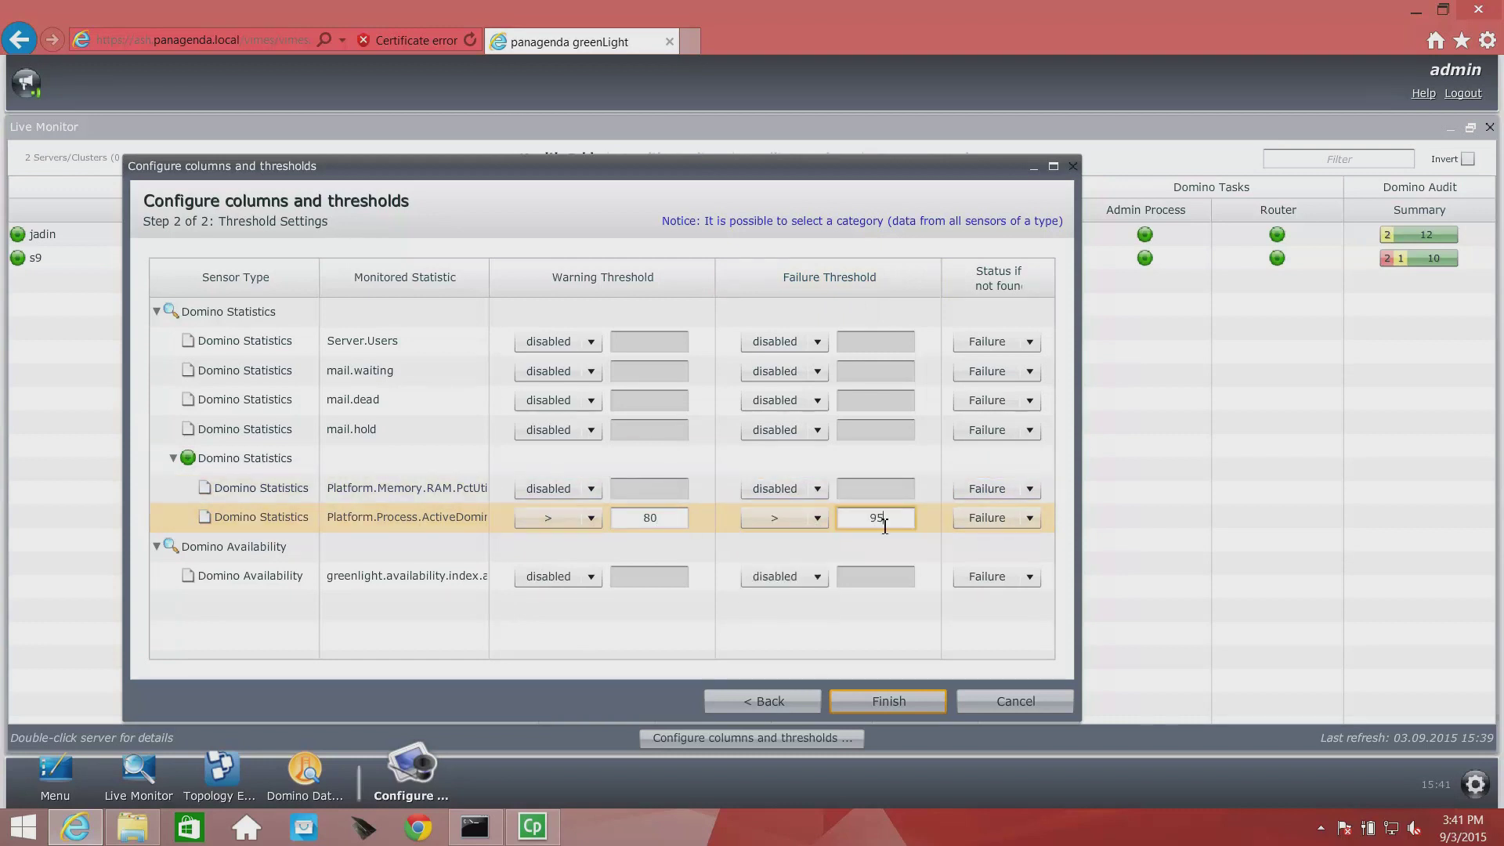
Set the status if not found to Ignore for the RAM and CPU statistics, and finish the configuration
{"action": "left_click", "coordinate": [1029, 489]}
{"action": "left_click", "coordinate": [1023, 550]}
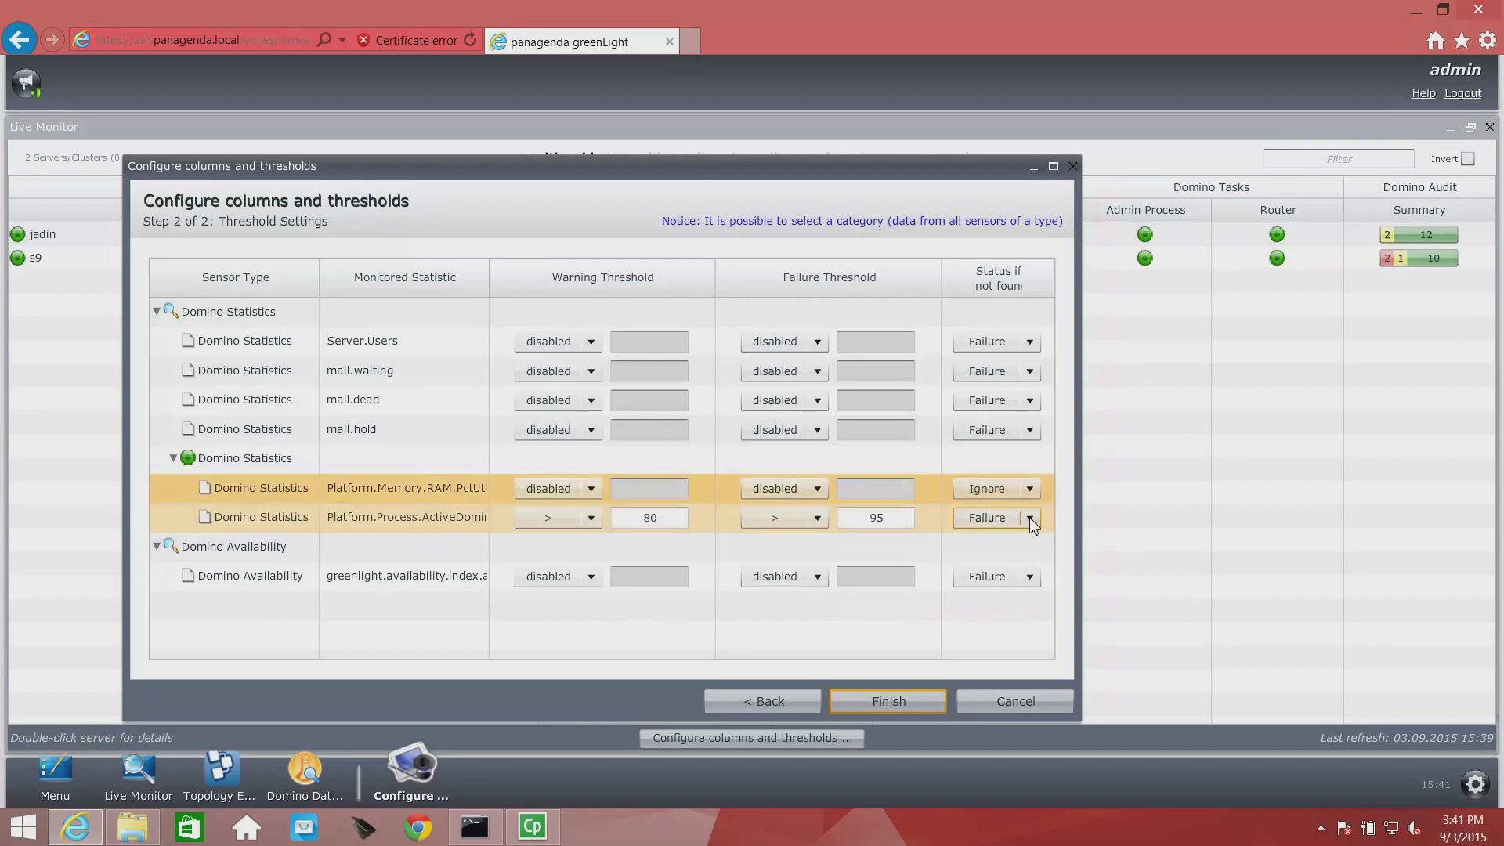
{"action": "left_click", "coordinate": [1029, 519]}
{"action": "left_click", "coordinate": [1018, 586]}
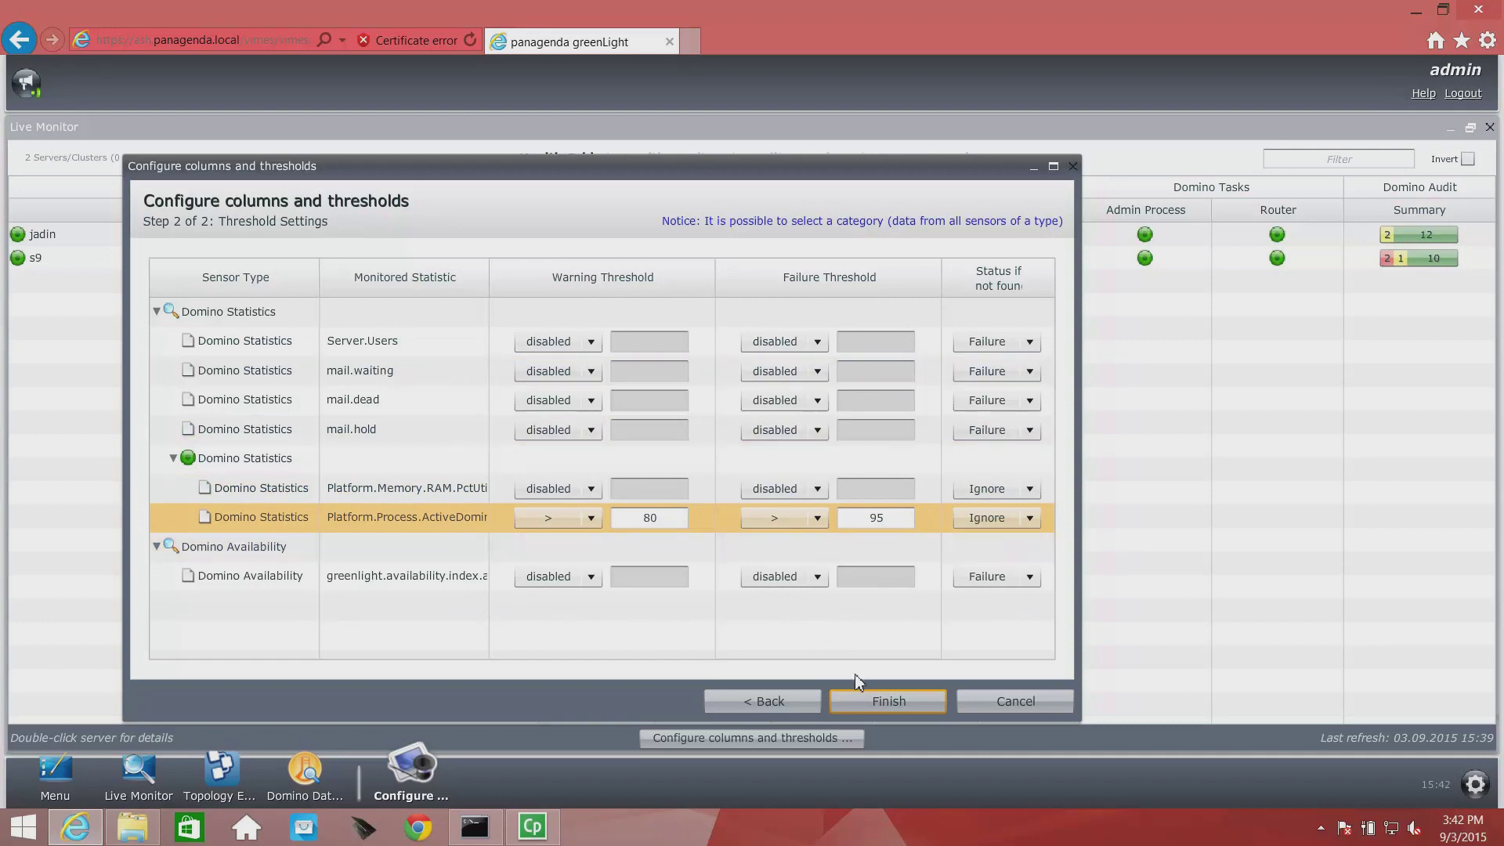
{"action": "left_click", "coordinate": [867, 694]}
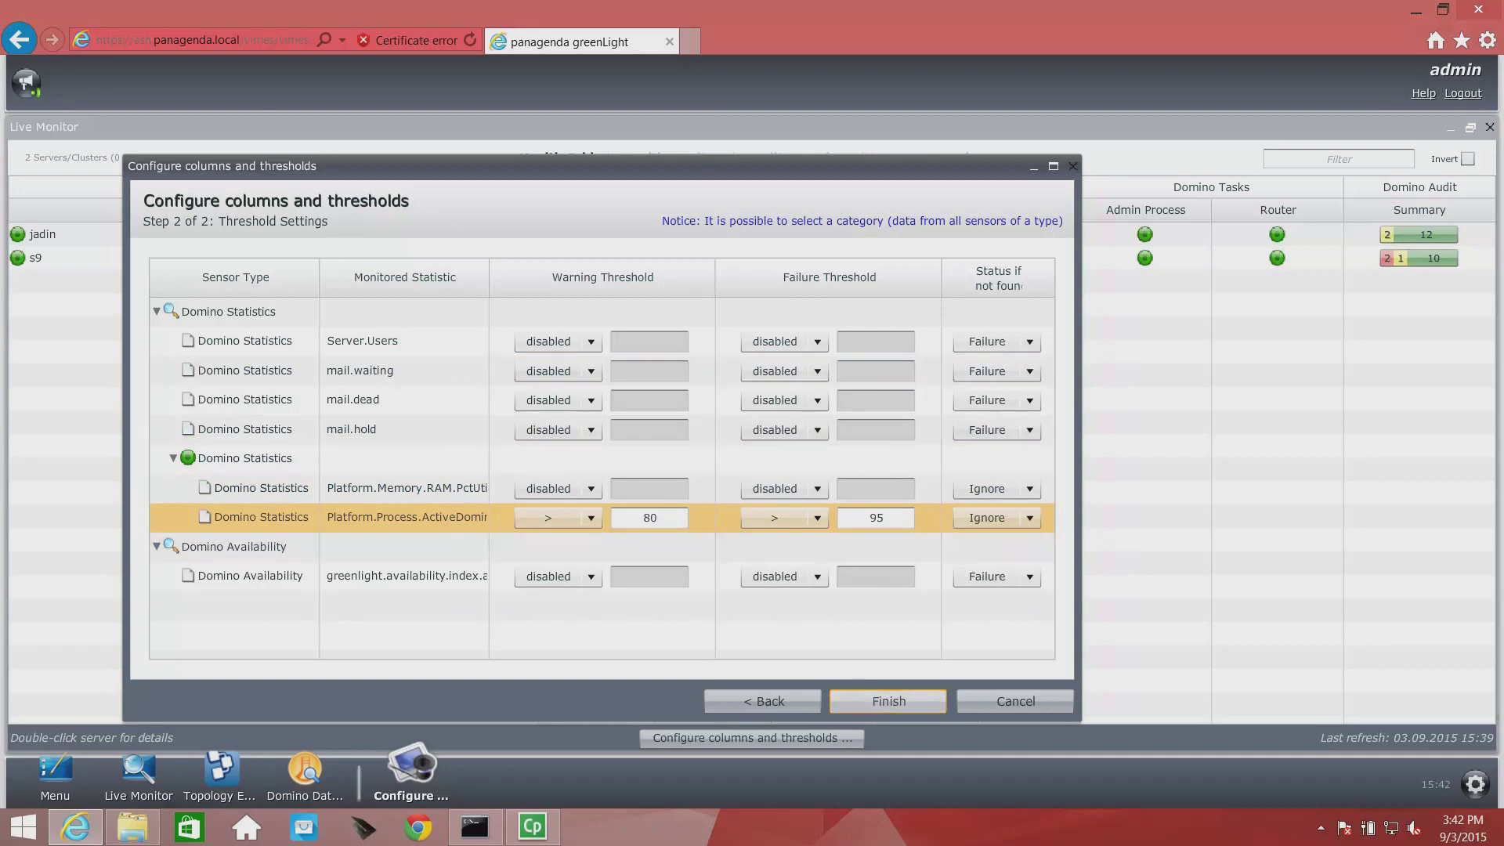
Move the Platform category in the Health Grid so it sits between the Server and Mail categories
{"action": "left_click_drag", "start_coordinate": [1331, 188], "coordinate": [705, 193]}
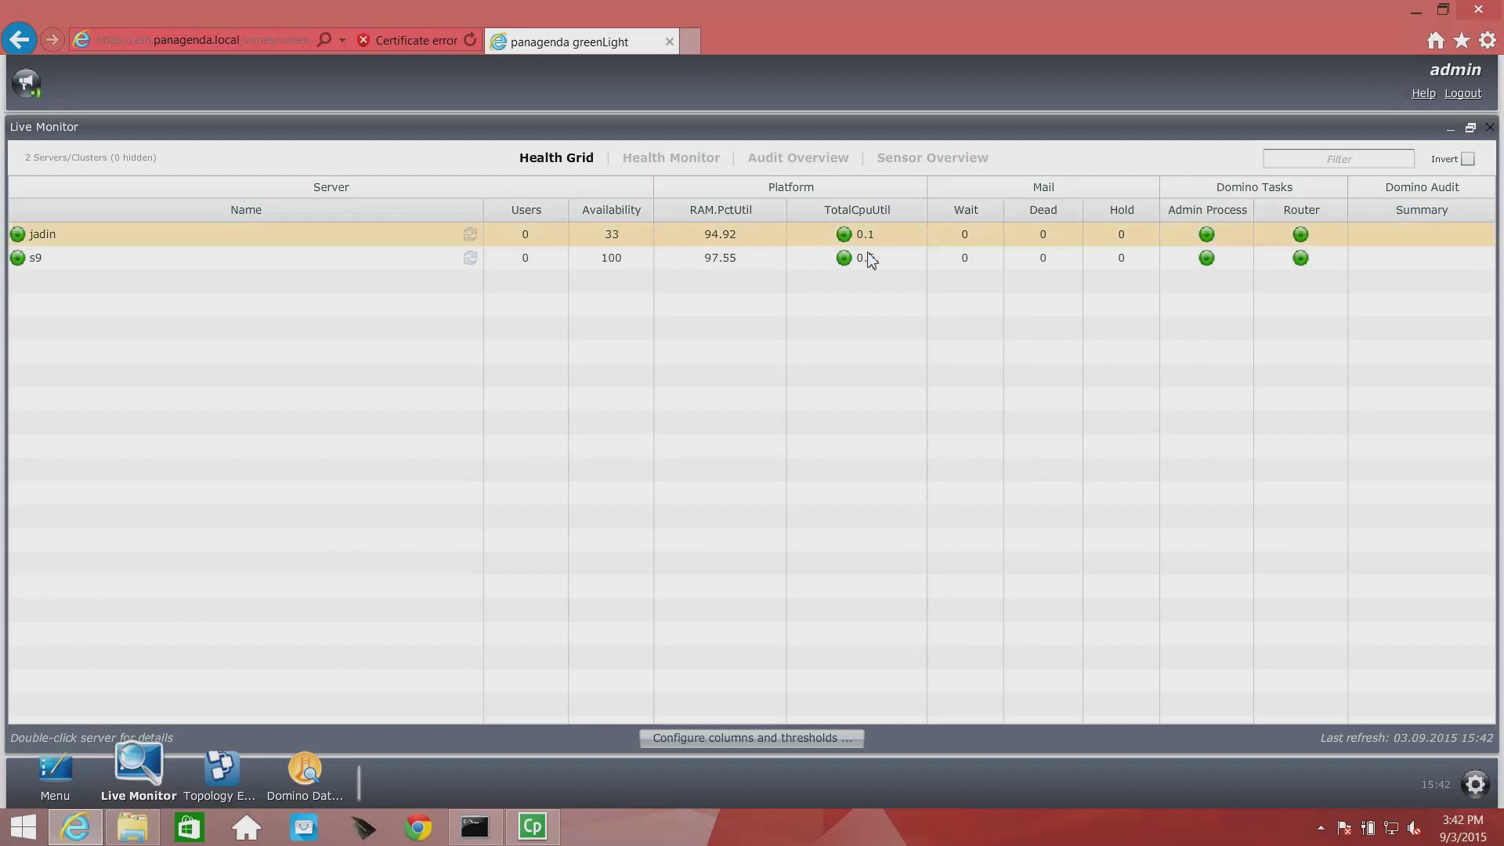
{"action": "mouse_move", "coordinate": [870, 260]}
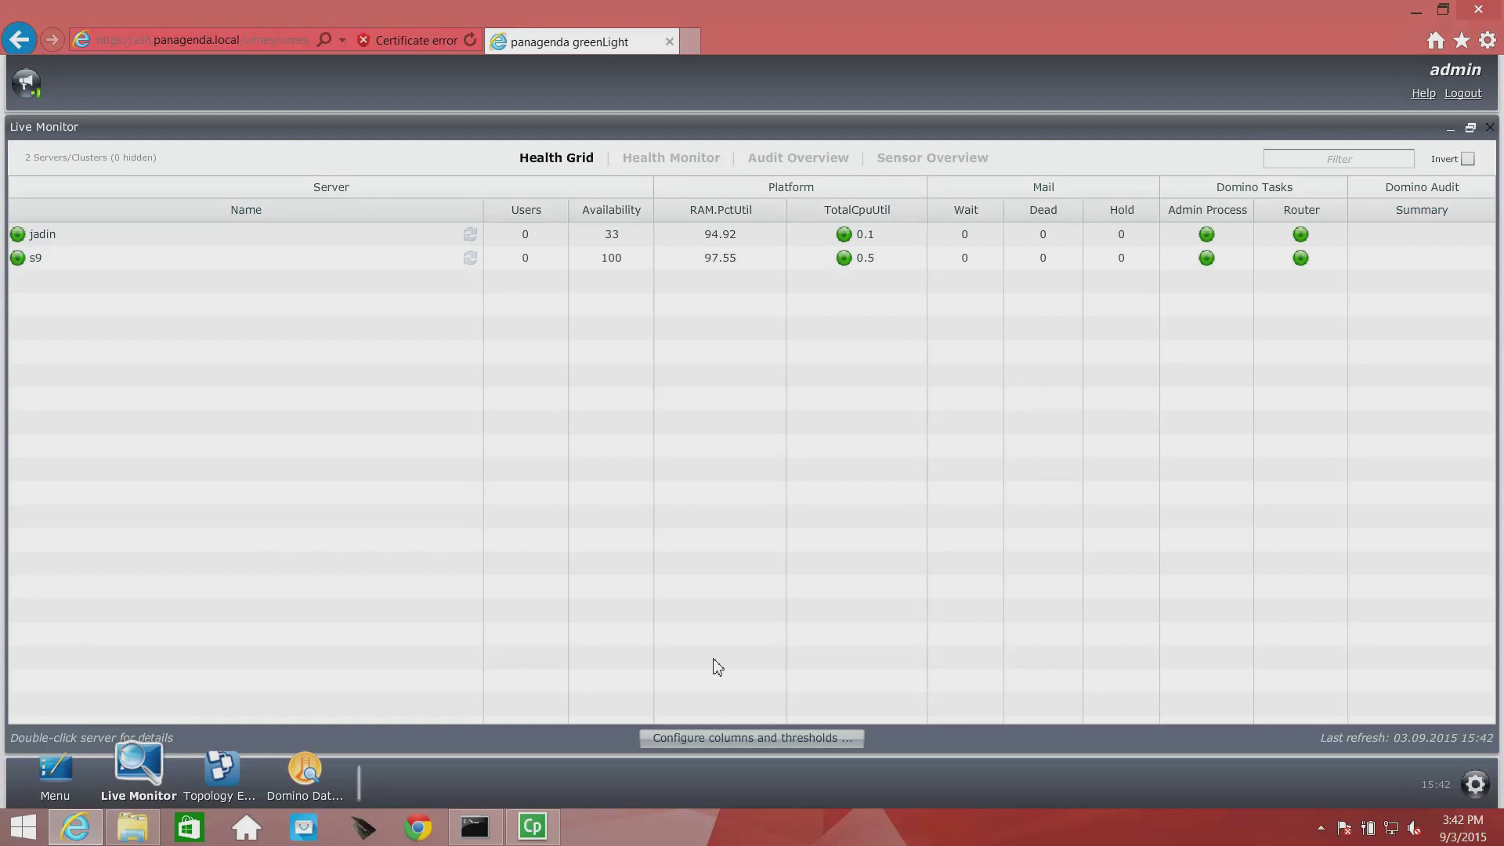
Reopen the column configuration and add the Domino Statistics value Http.Workers as a column, filtering by "http.workers"
{"action": "left_click", "coordinate": [724, 742]}
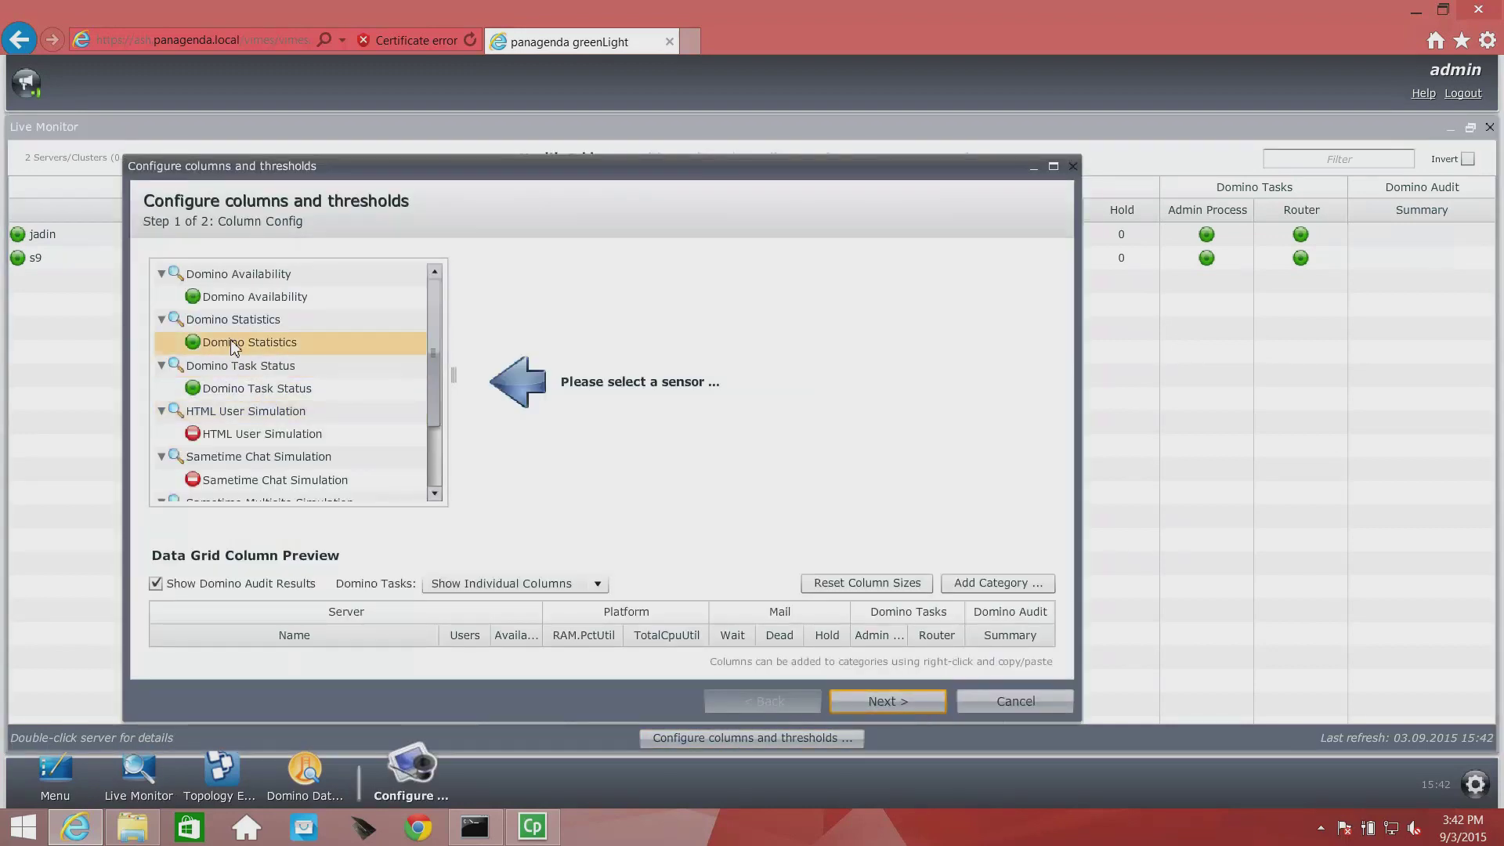
{"action": "left_click", "coordinate": [232, 346]}
{"action": "left_click", "coordinate": [764, 265]}
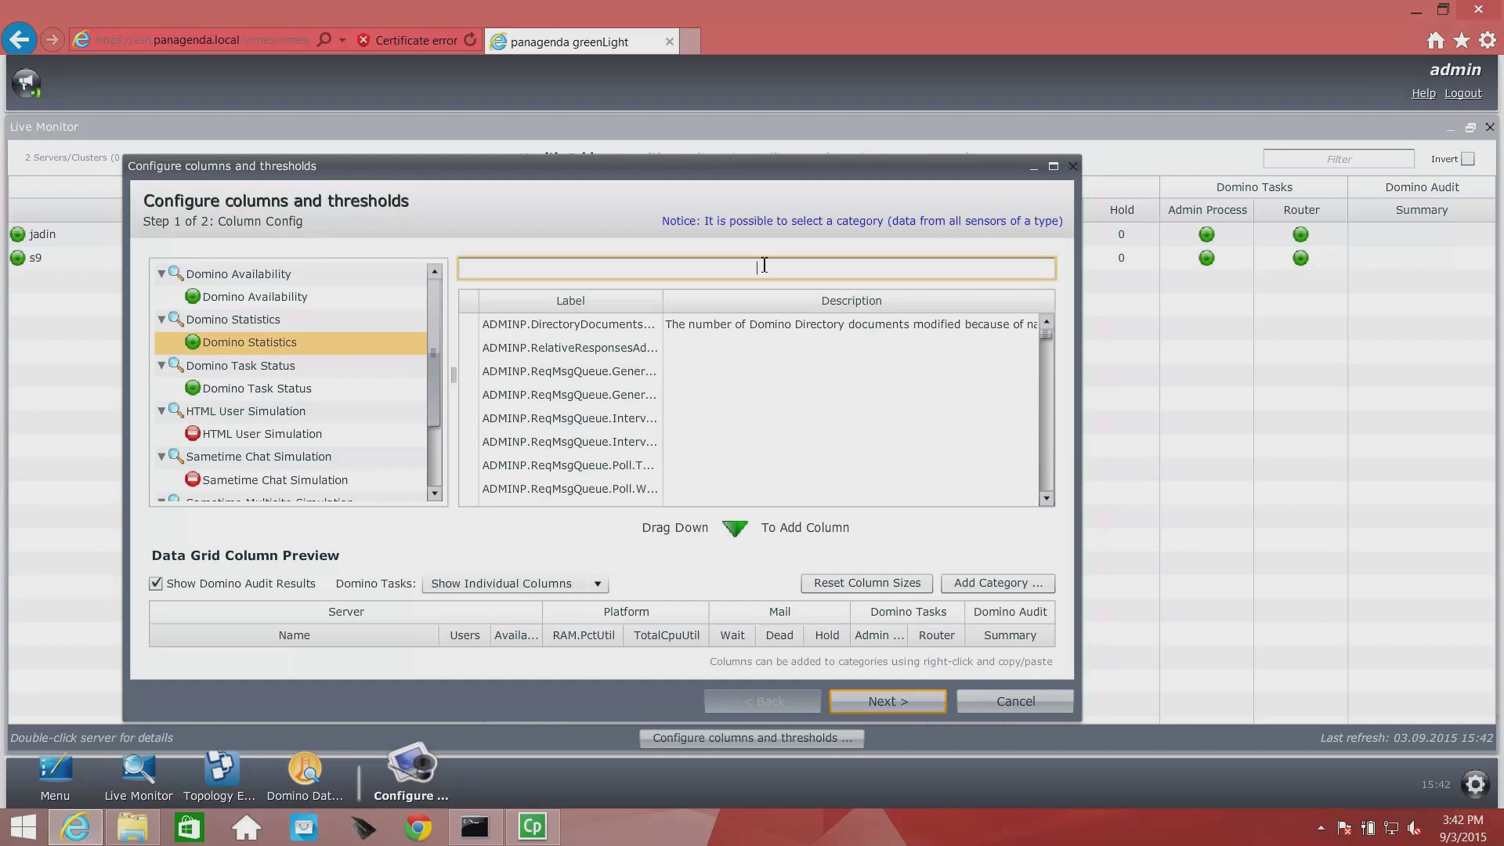
{"action": "type", "text": "http.w"}
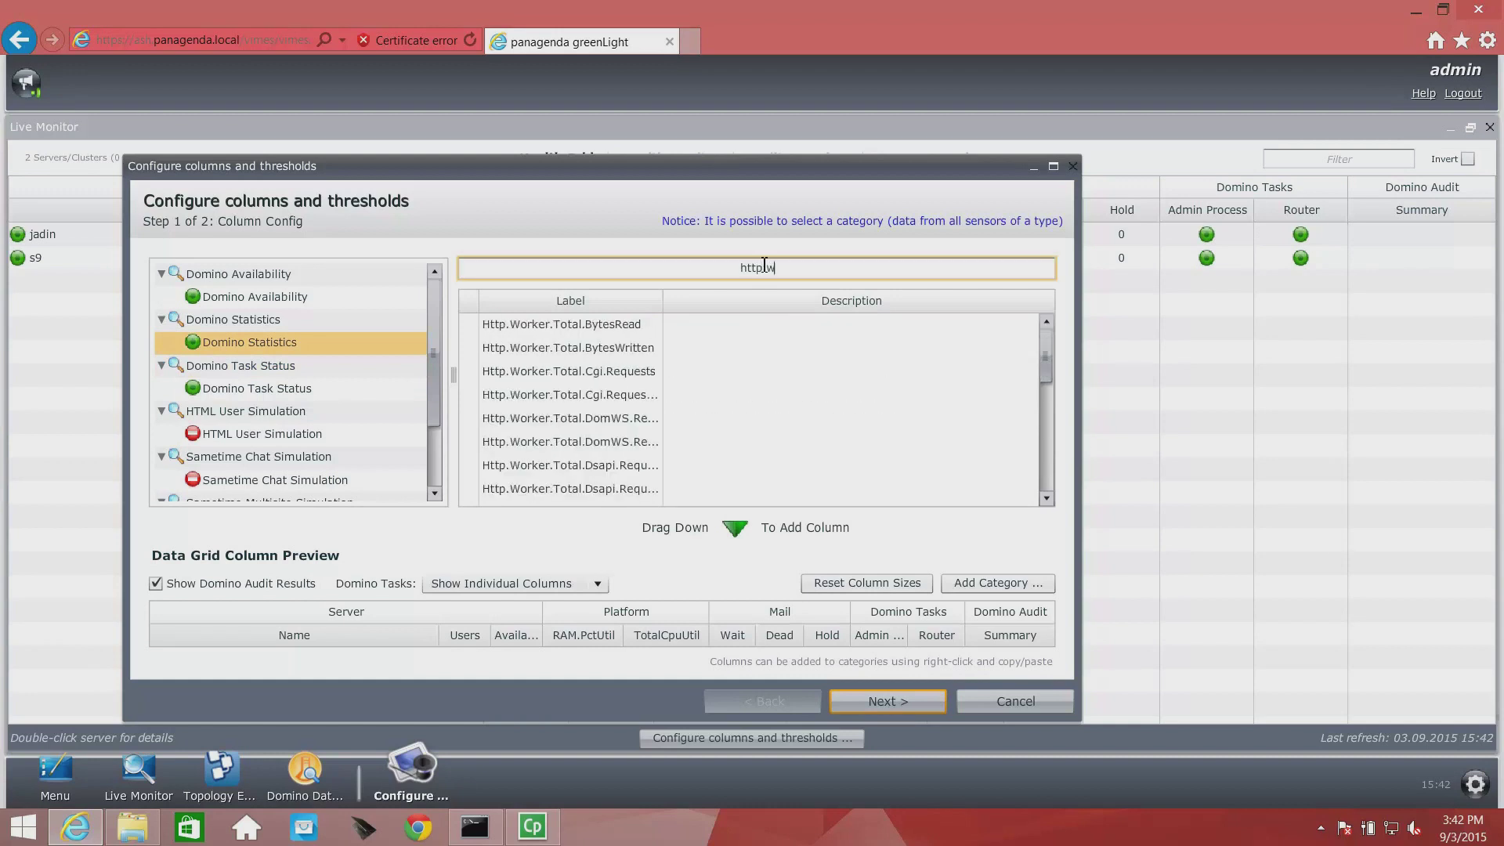
{"action": "type", "text": "orkers"}
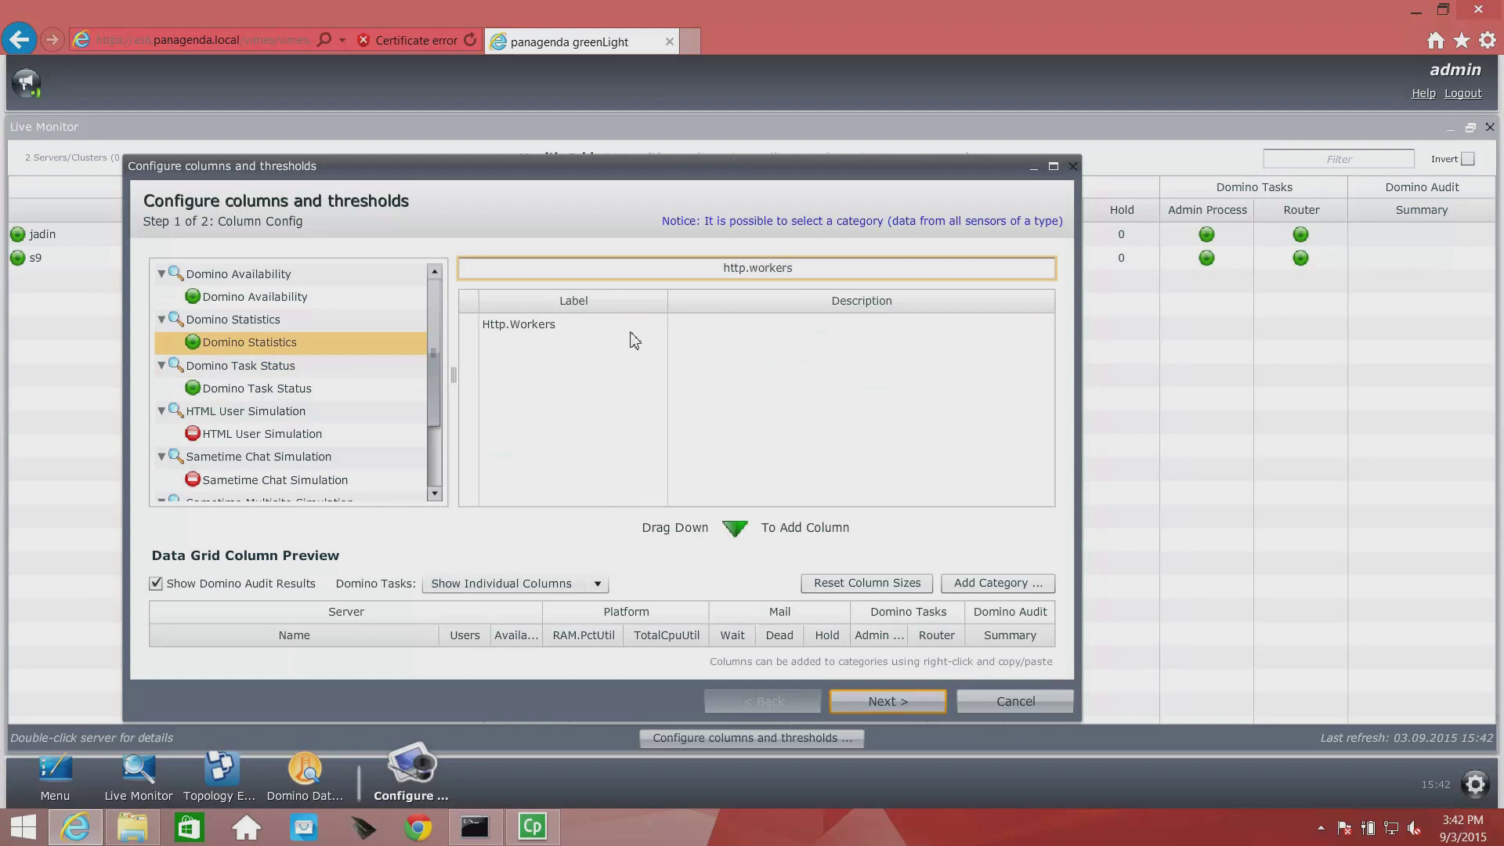
{"action": "left_click", "coordinate": [531, 332]}
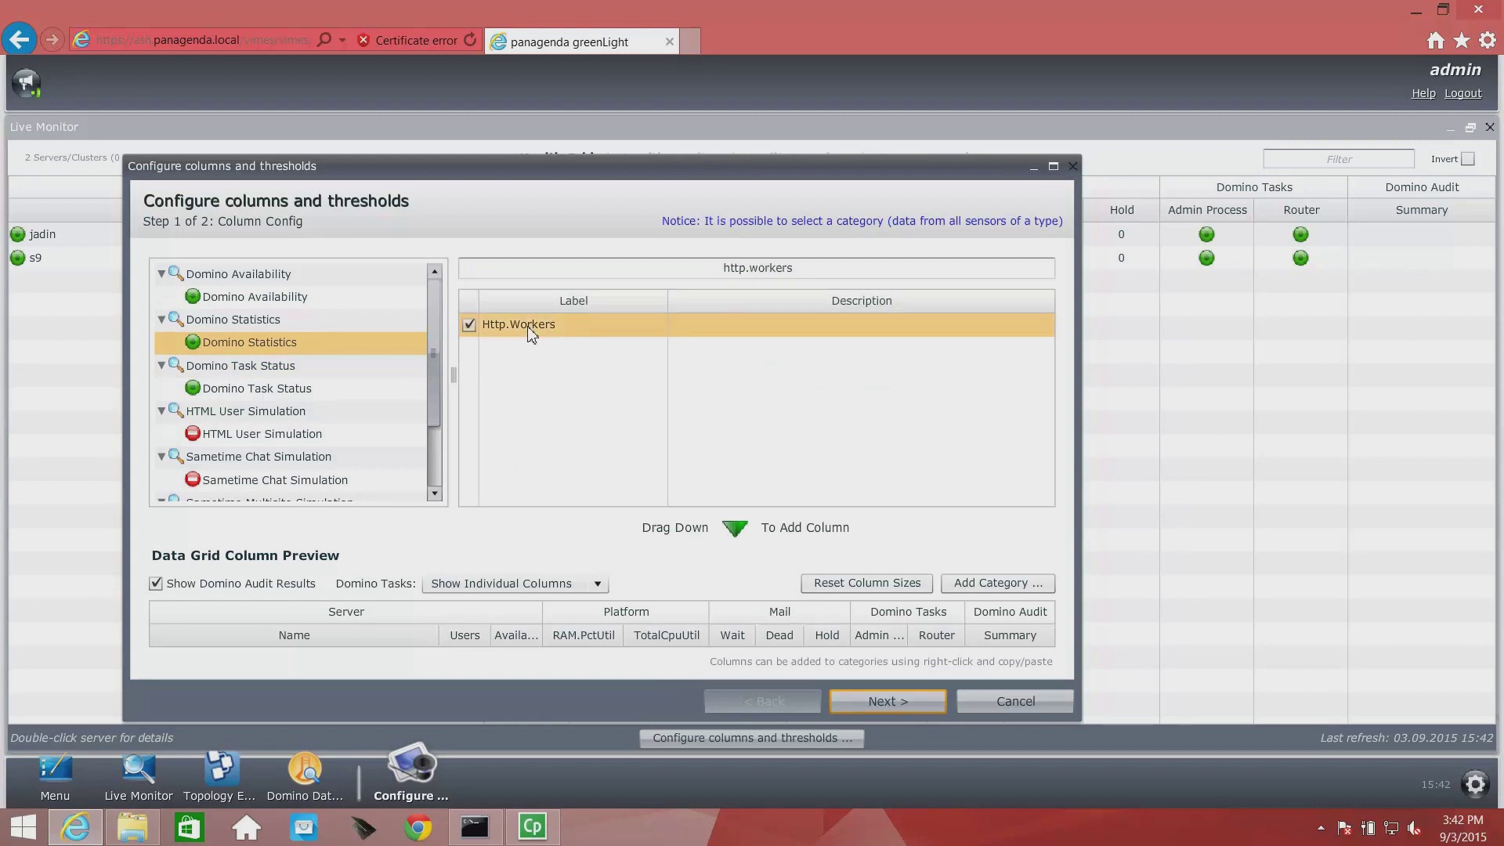
{"action": "left_click_drag", "start_coordinate": [879, 543], "coordinate": [1003, 623]}
Create a column category named Traveler and move the Http.Workers column into it
{"action": "left_click", "coordinate": [996, 583]}
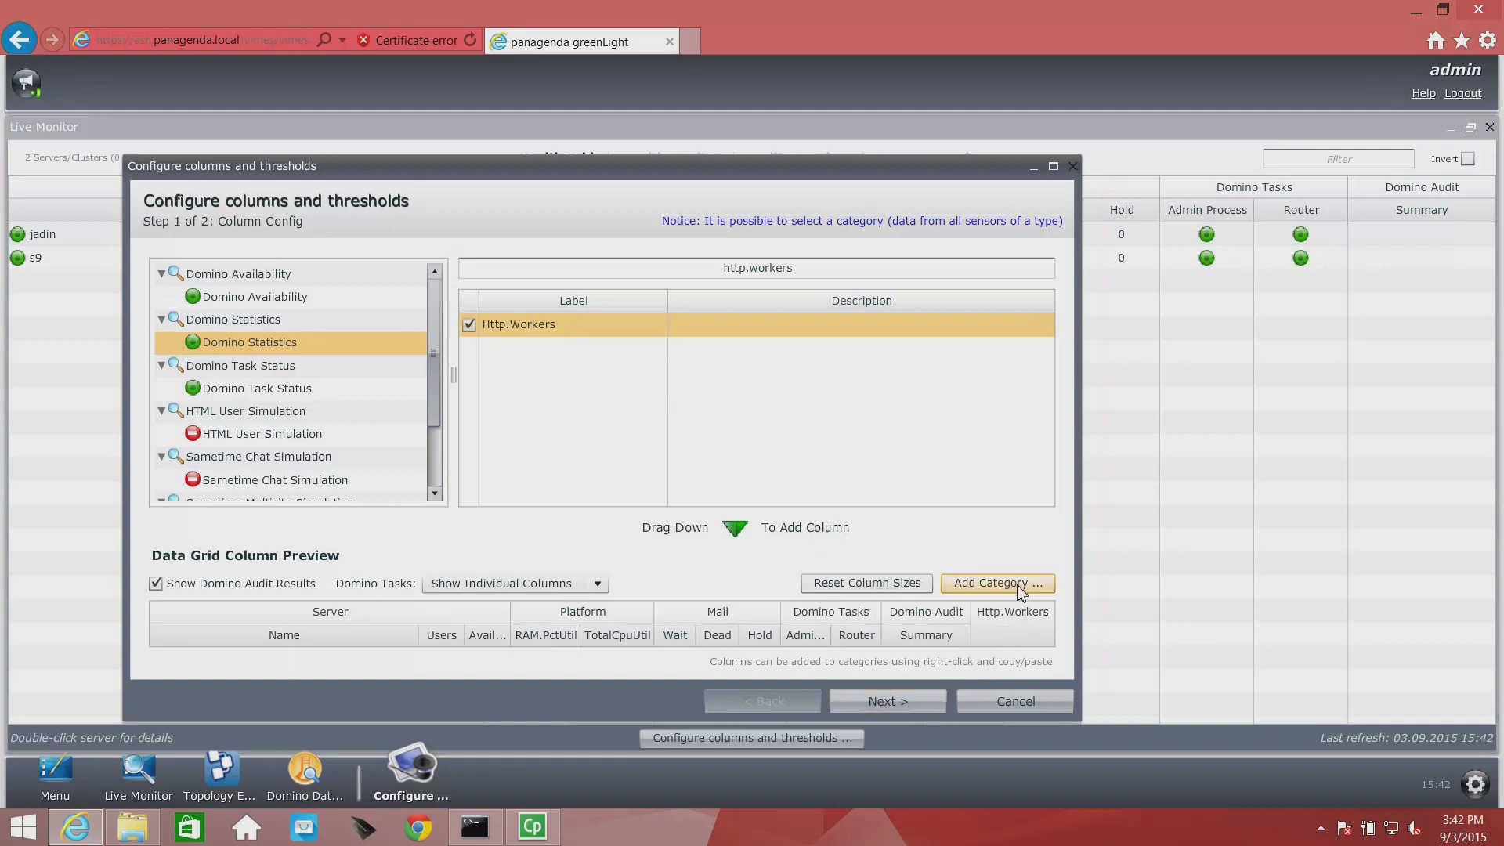
{"action": "left_click_drag", "start_coordinate": [470, 439], "coordinate": [73, 432]}
{"action": "type", "text": "Traveler"}
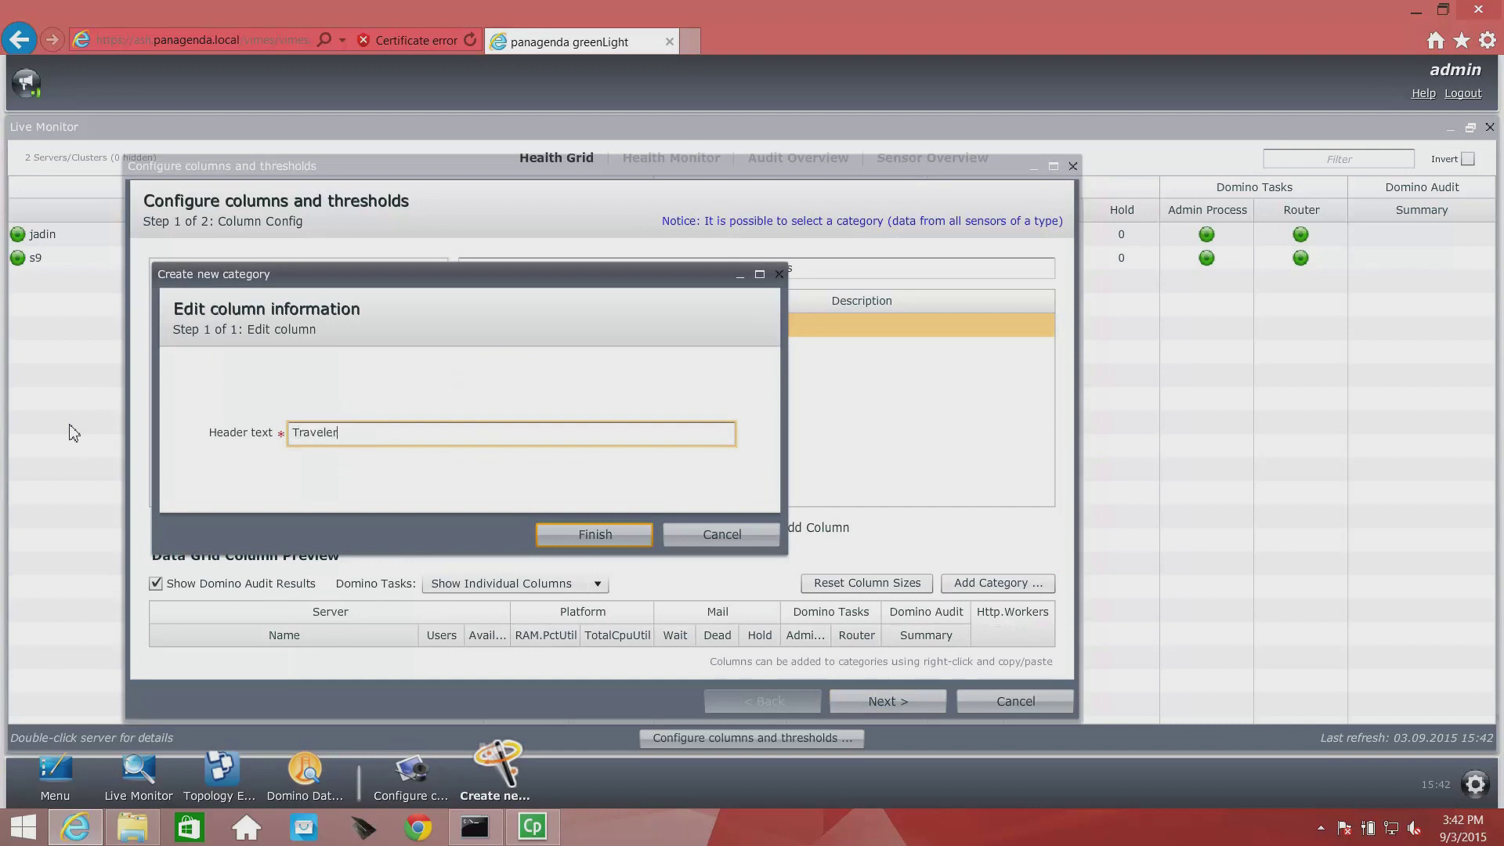
{"action": "left_click", "coordinate": [595, 534]}
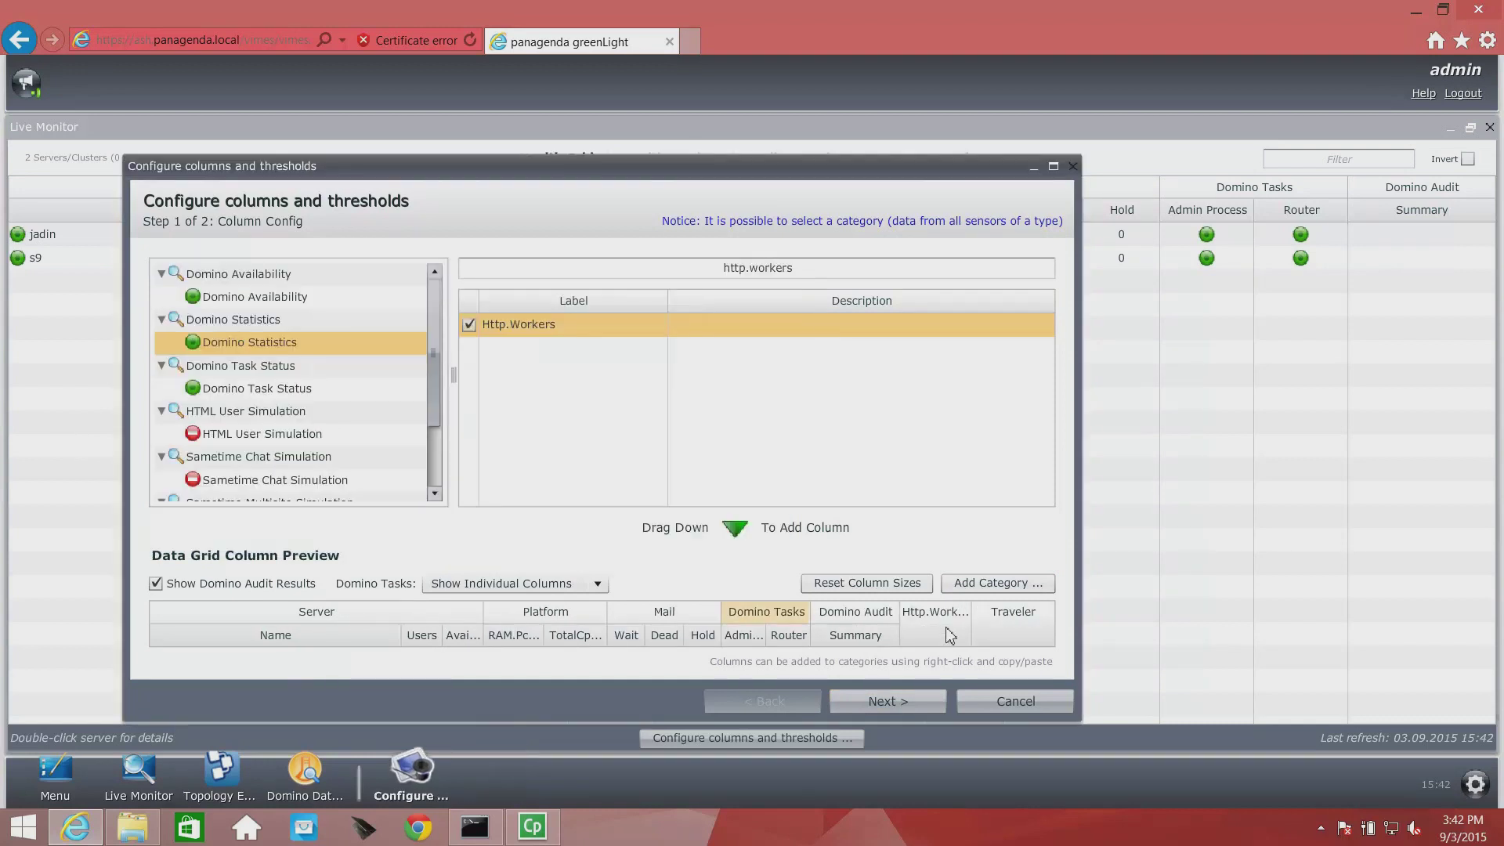
{"action": "right_click", "coordinate": [955, 624]}
{"action": "left_click", "coordinate": [975, 656]}
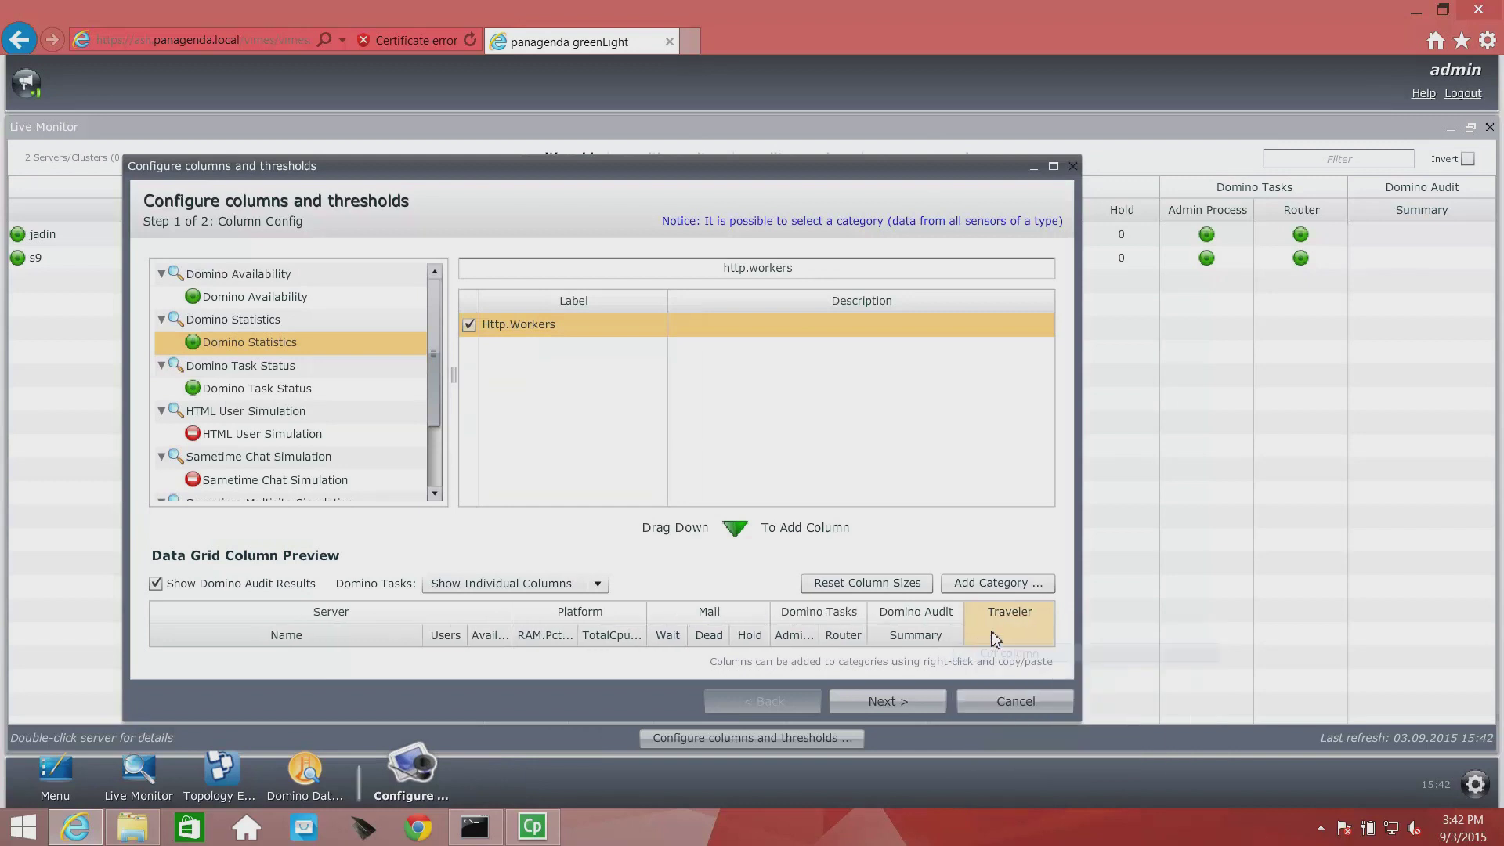
{"action": "right_click", "coordinate": [998, 628]}
{"action": "left_click", "coordinate": [1018, 655]}
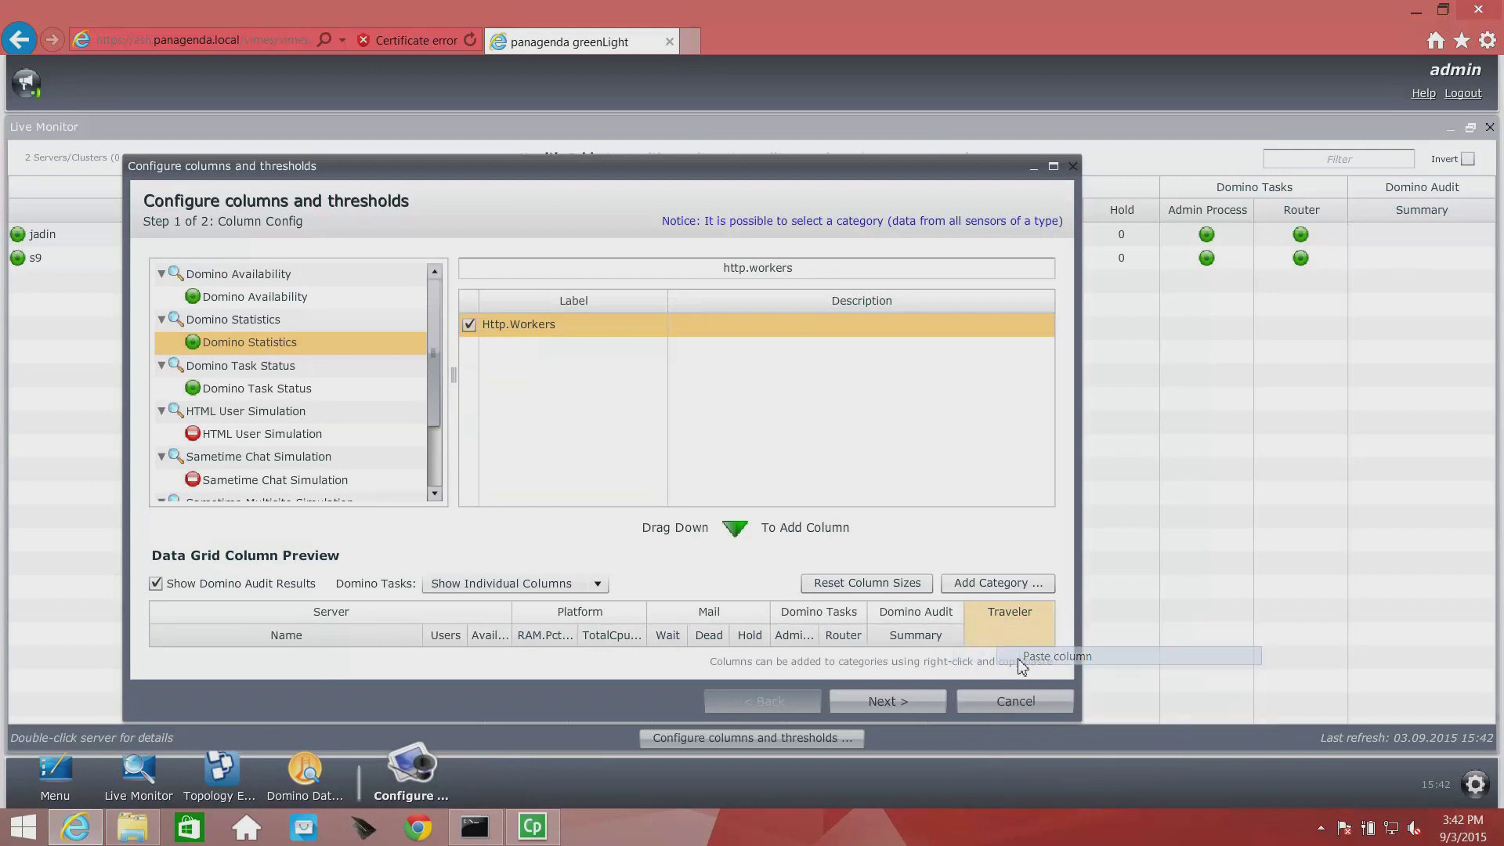
Filter the Domino Statistics values by "traveler.status.state" and add Traveler.Status.State.Severity as a column
{"action": "left_click", "coordinate": [583, 263]}
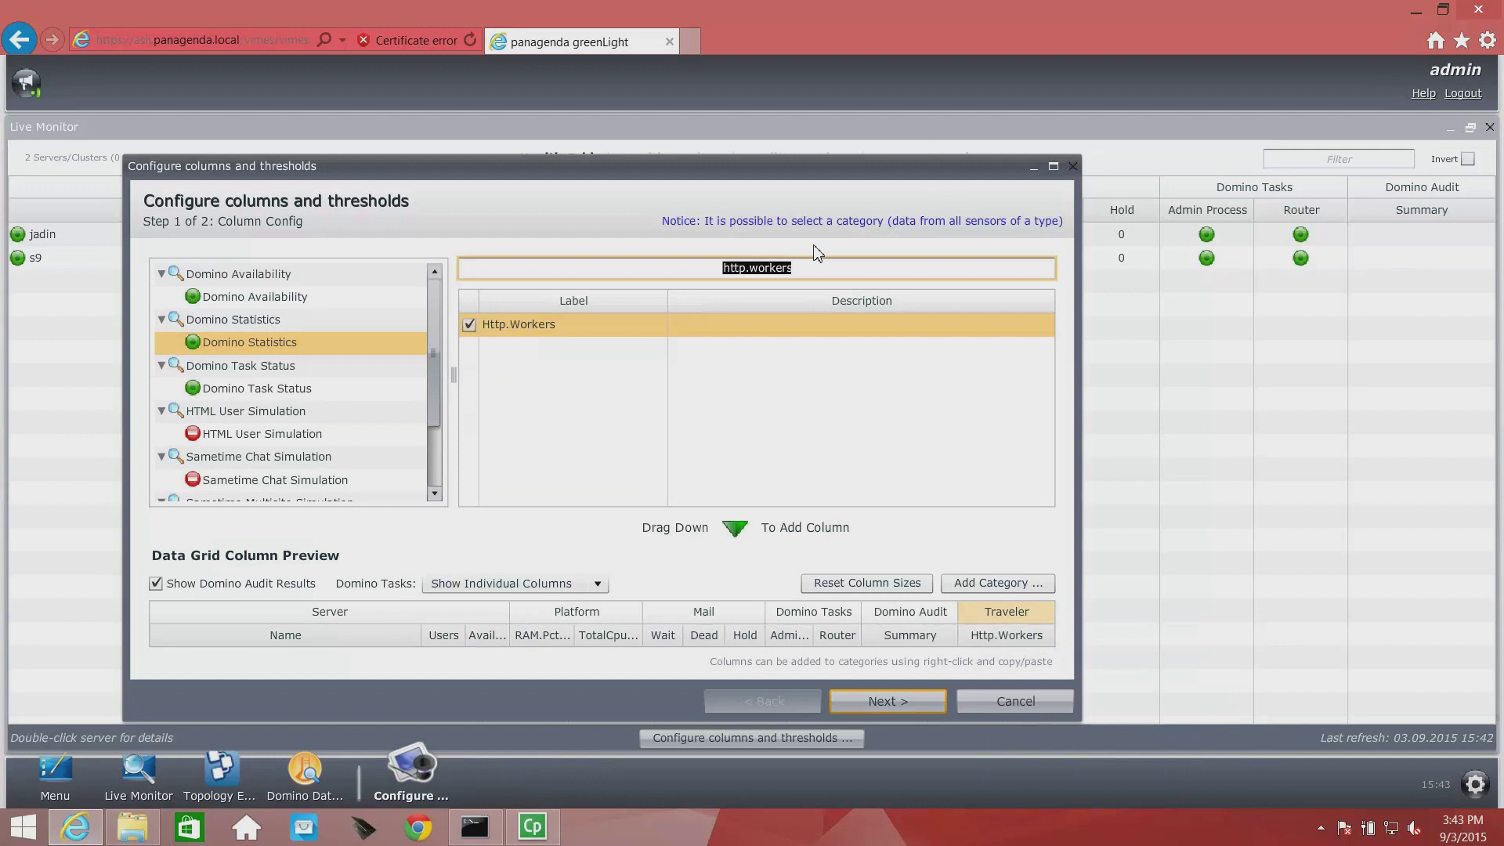
{"action": "type", "text": "t"}
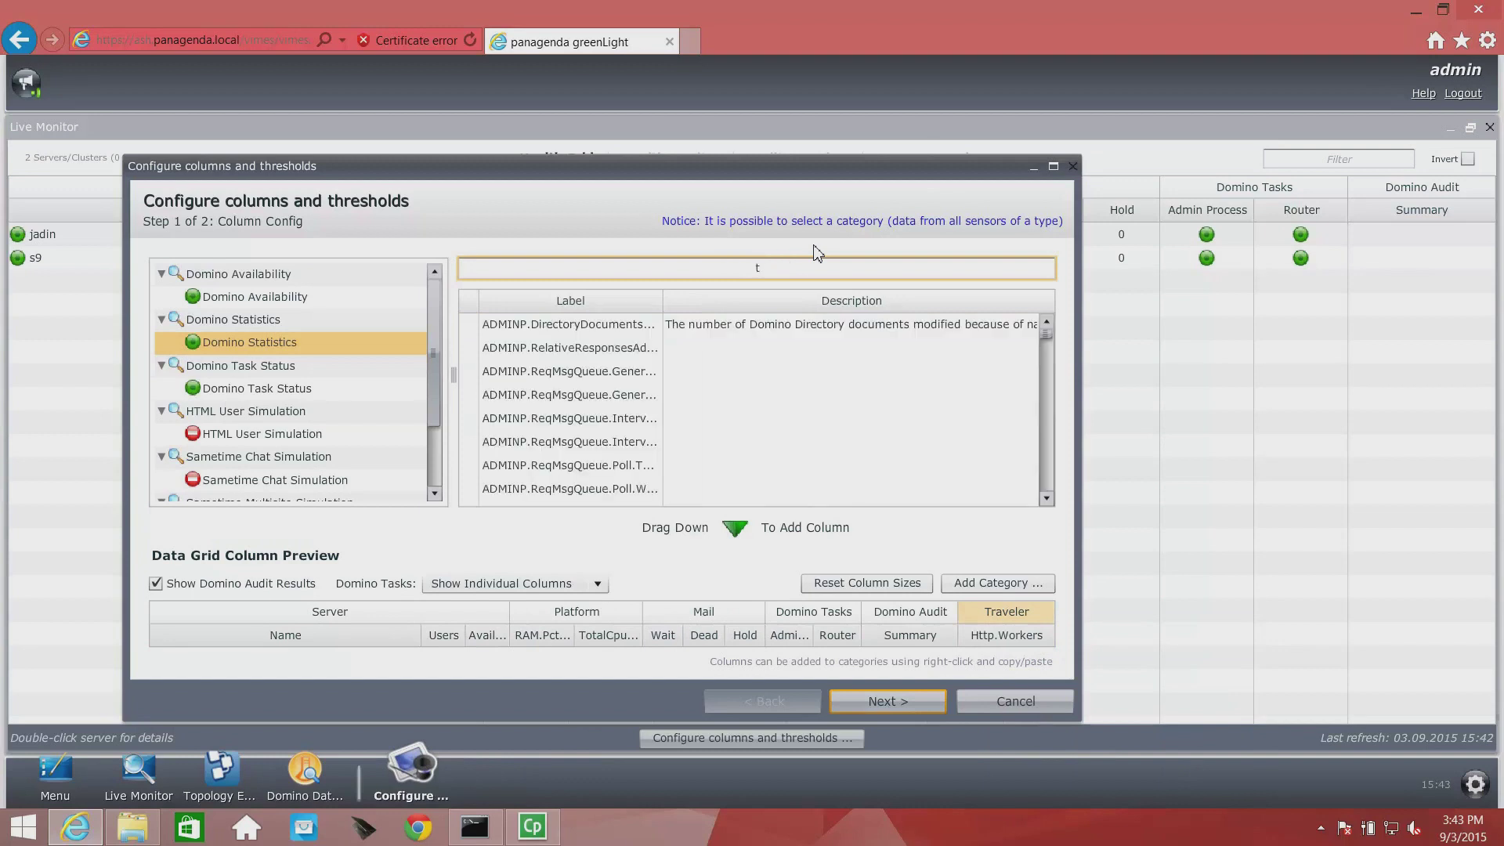
{"action": "type", "text": "raveler"}
{"action": "key", "text": "BackSpace"}
{"action": "key", "text": "BackSpace"}
{"action": "type", "text": "ler.status"}
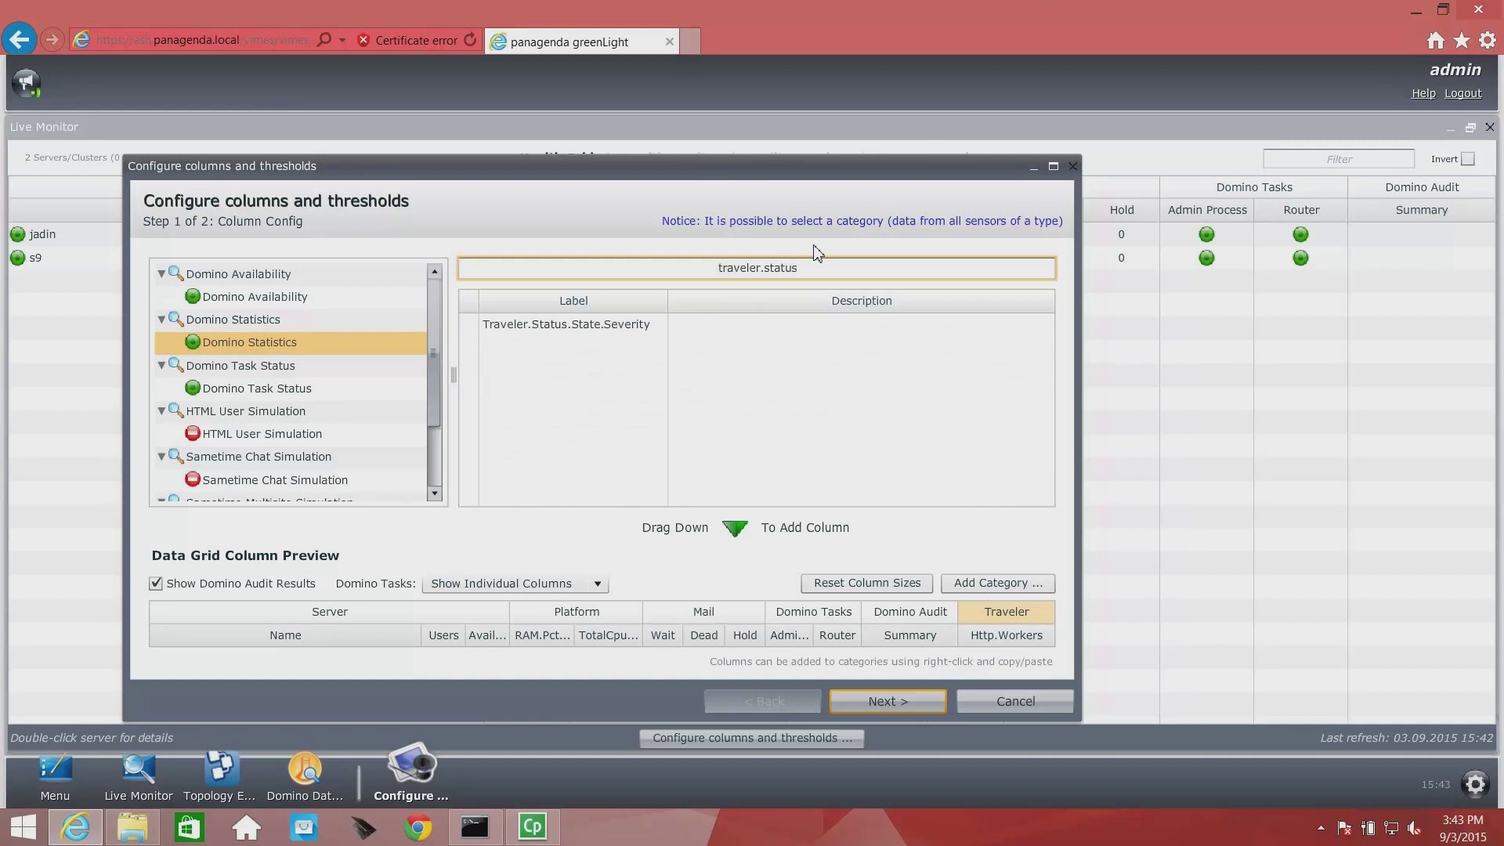
{"action": "type", "text": ".state"}
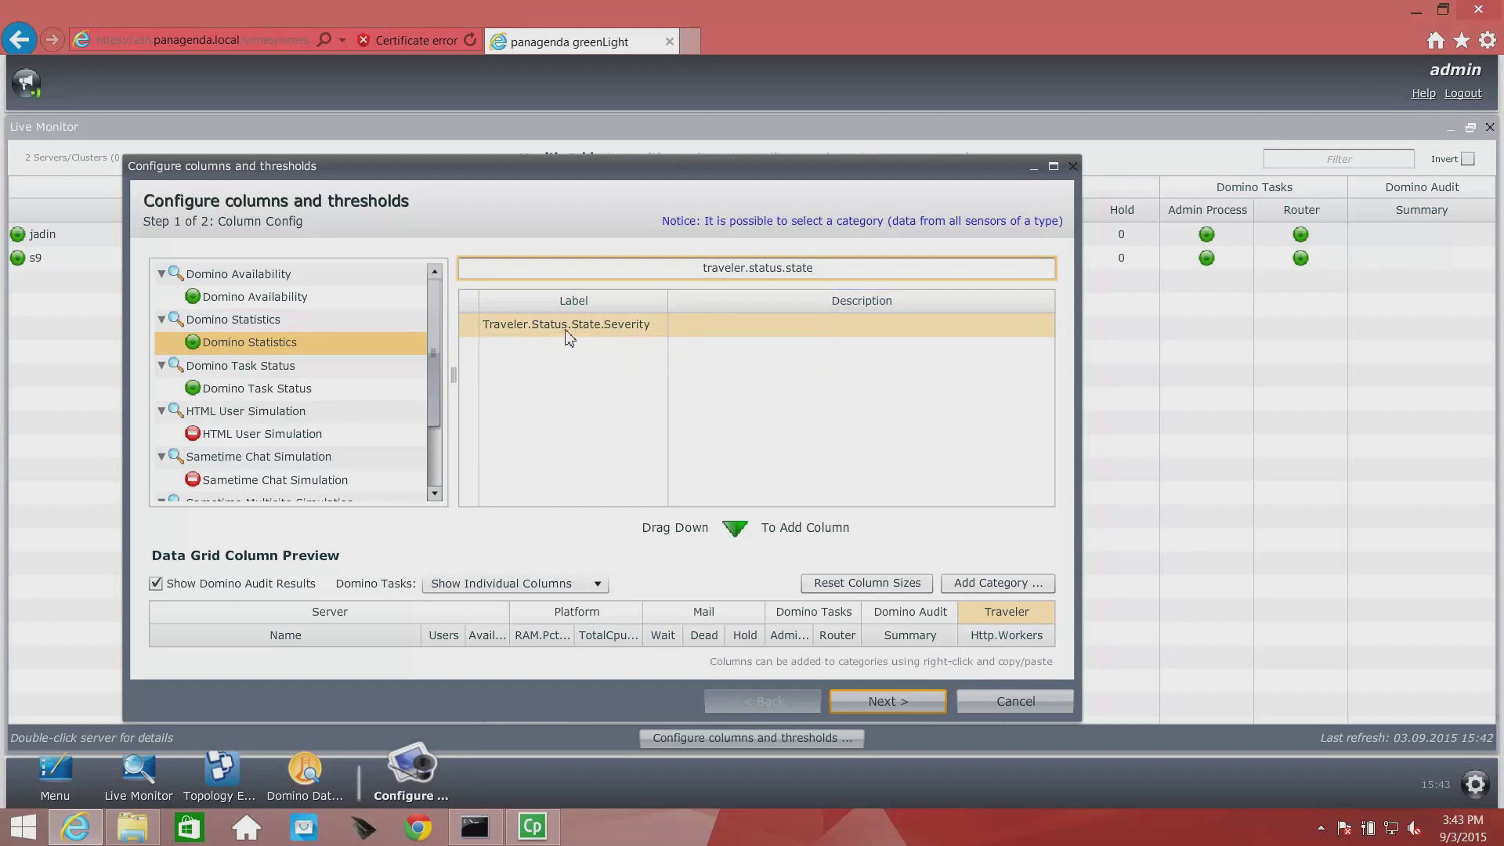
{"action": "left_click", "coordinate": [517, 321]}
{"action": "left_click_drag", "start_coordinate": [524, 330], "coordinate": [1018, 624]}
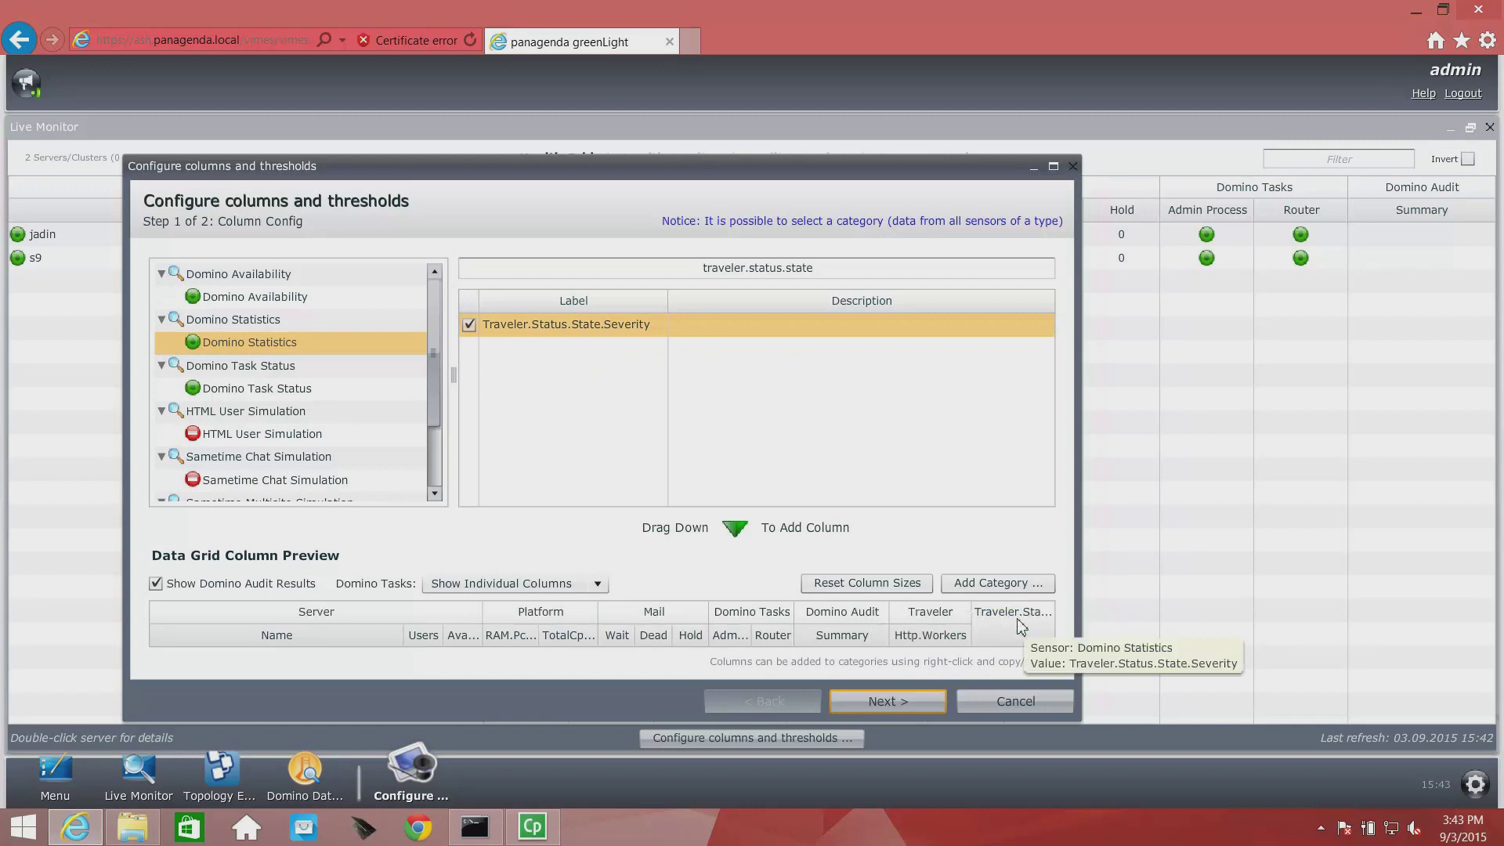
Cut the Traveler.Status.State.Severity column and paste it into the Traveler category
{"action": "right_click", "coordinate": [1022, 627]}
{"action": "left_click", "coordinate": [1065, 648]}
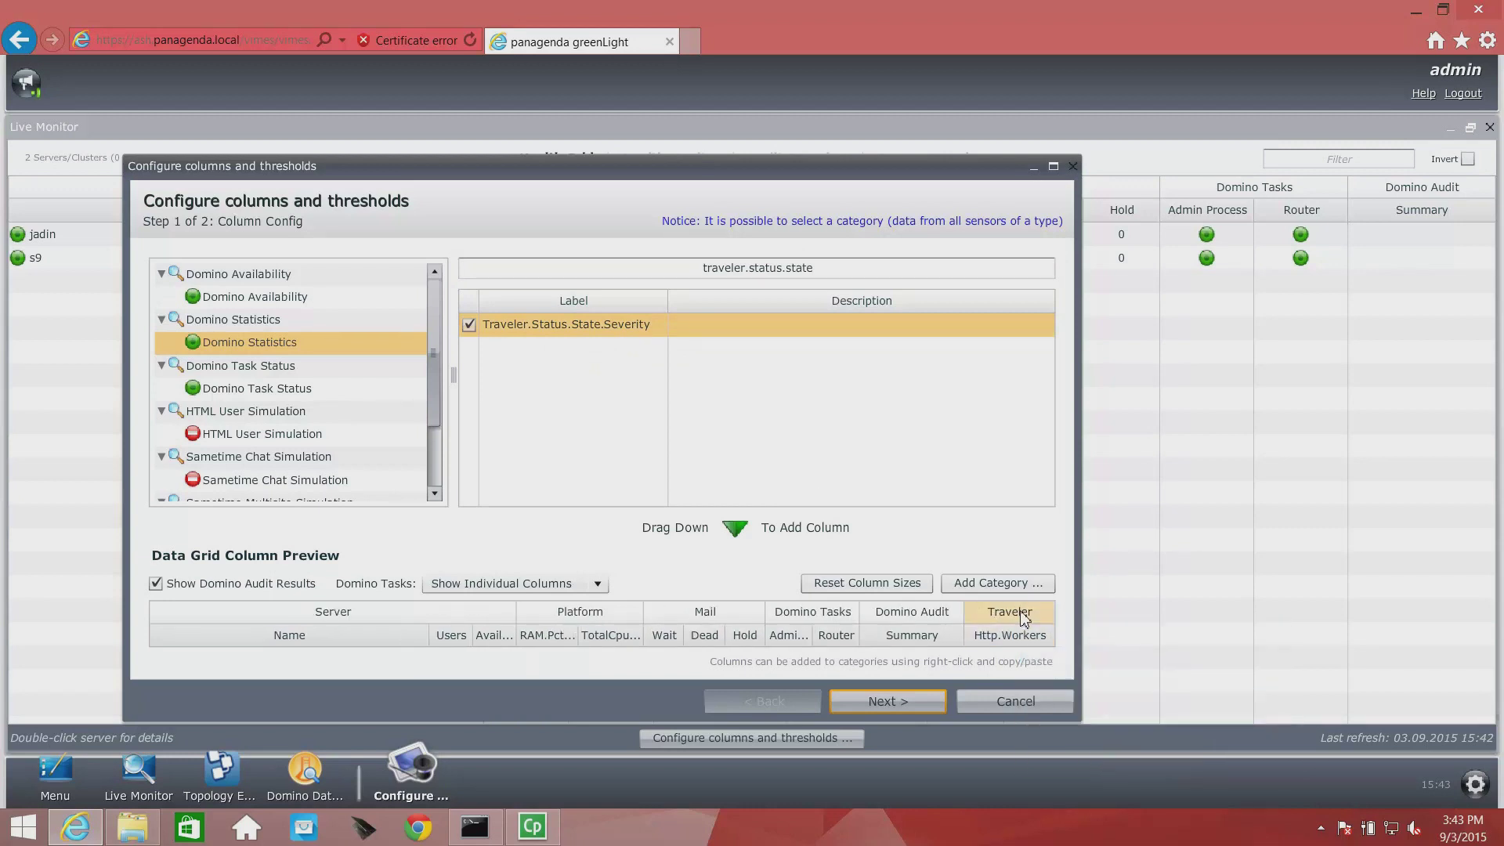
{"action": "right_click", "coordinate": [1020, 611]}
{"action": "left_click", "coordinate": [1083, 647]}
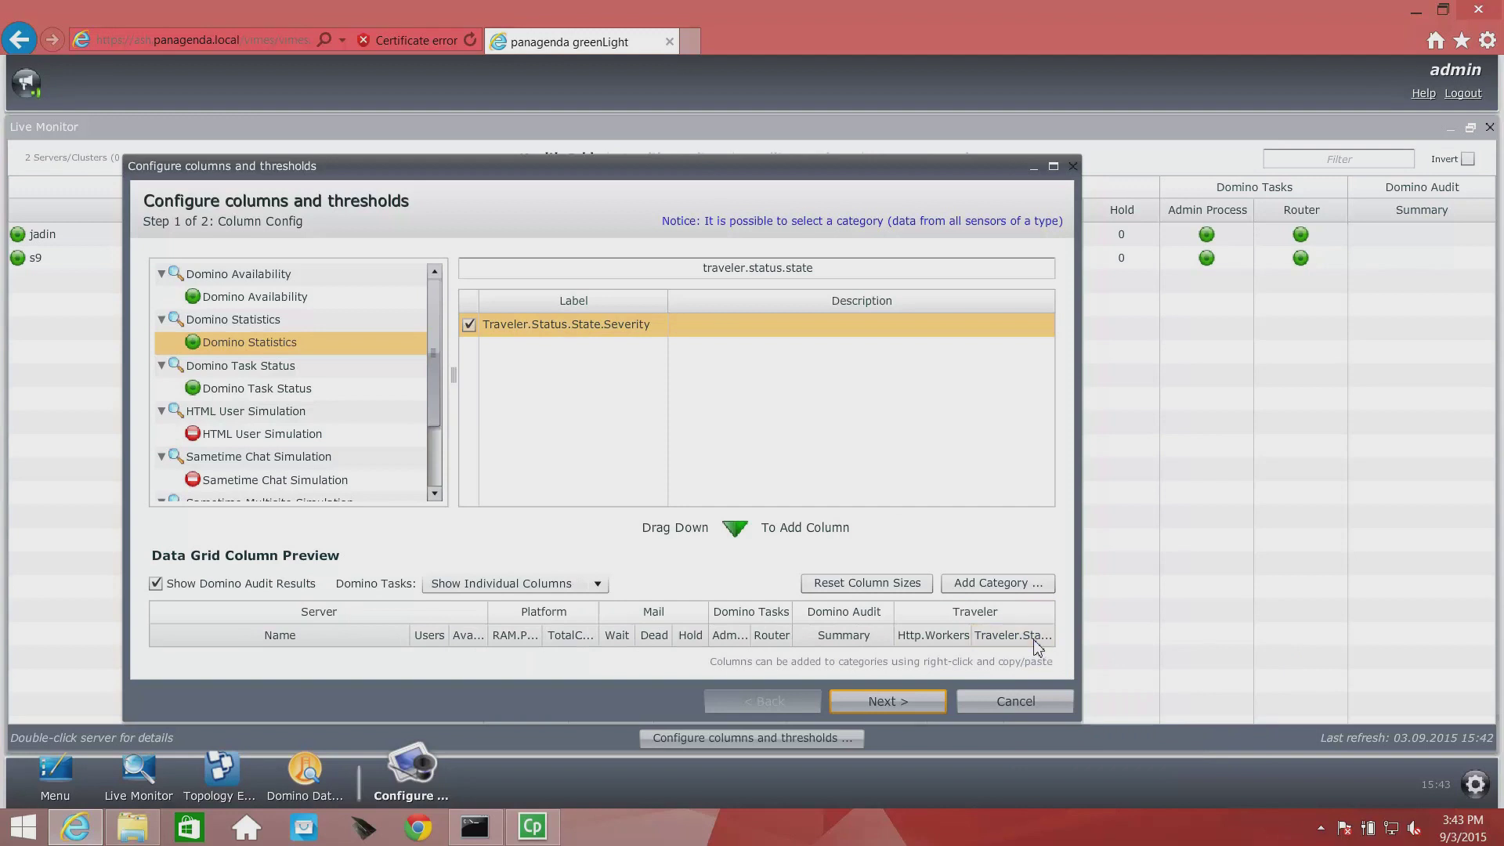
Edit the Traveler.Status.State.Severity column, removing ".Severity" from the statistic name in its data field
{"action": "right_click", "coordinate": [1034, 640]}
{"action": "left_click", "coordinate": [1078, 651]}
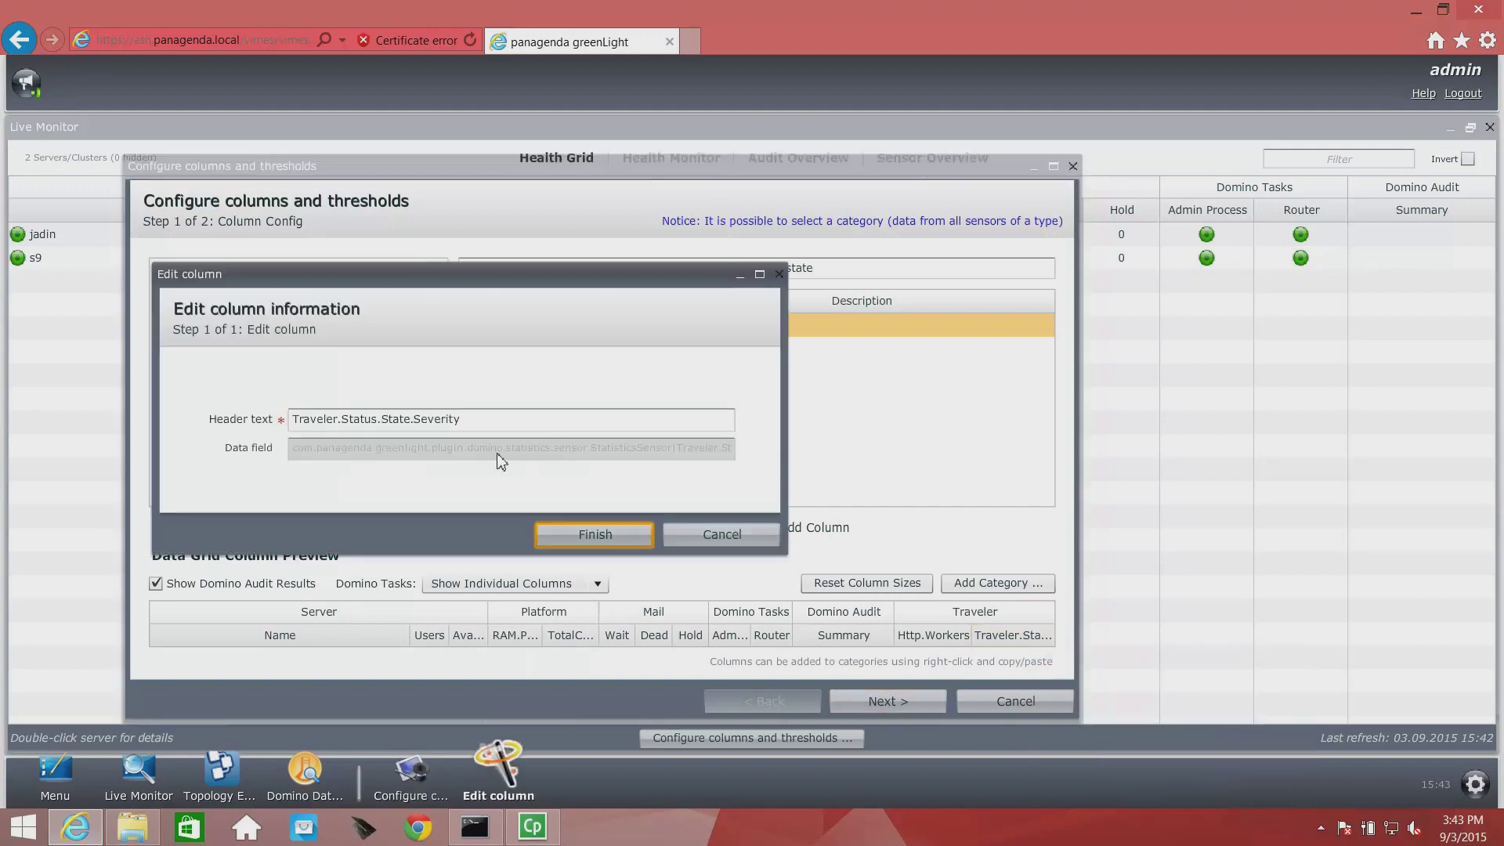
{"action": "left_click", "coordinate": [612, 452]}
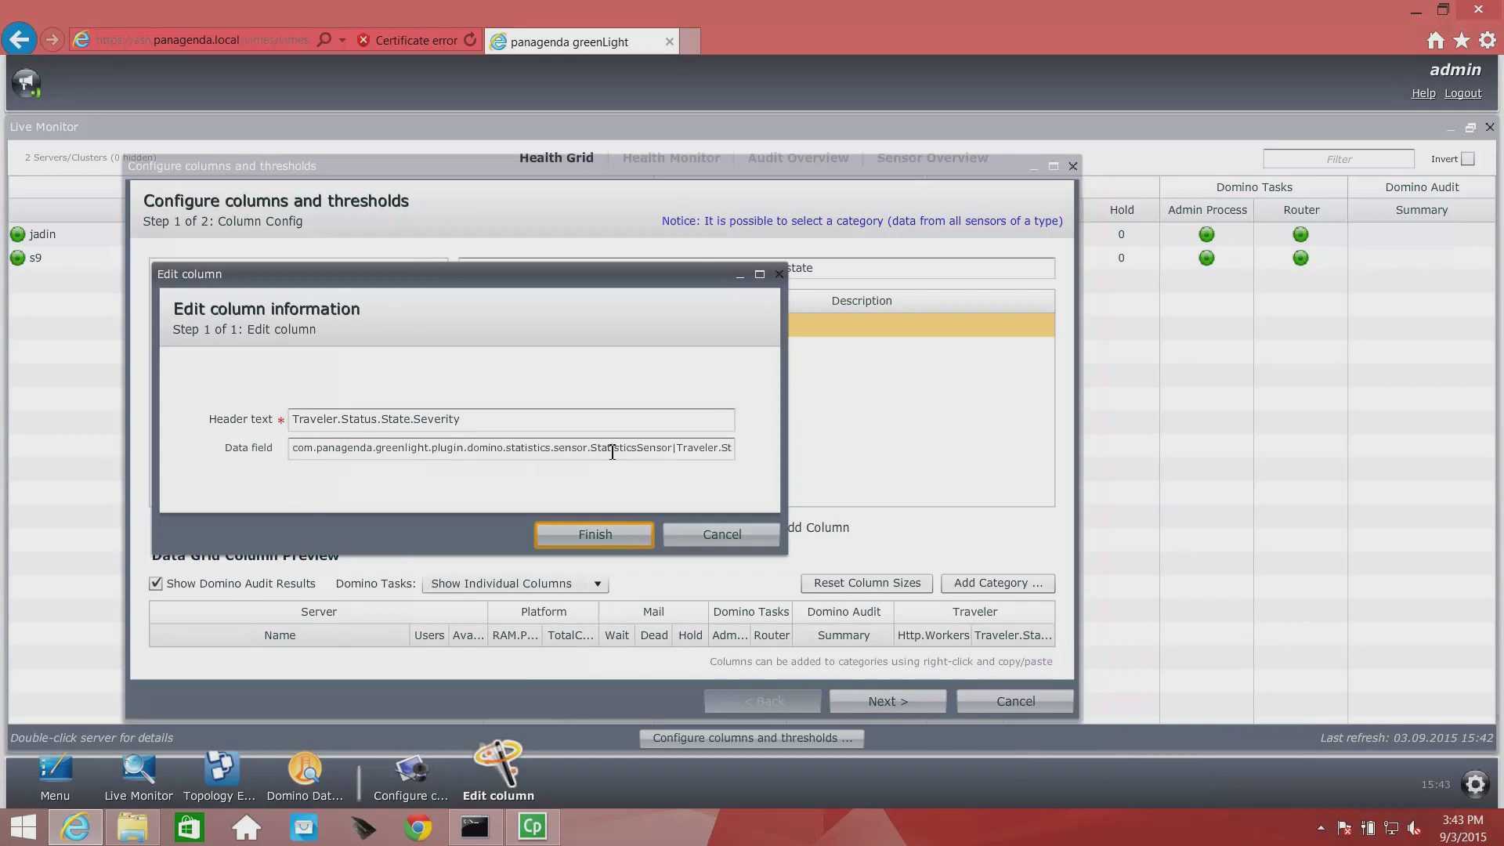
{"action": "left_click", "coordinate": [692, 449]}
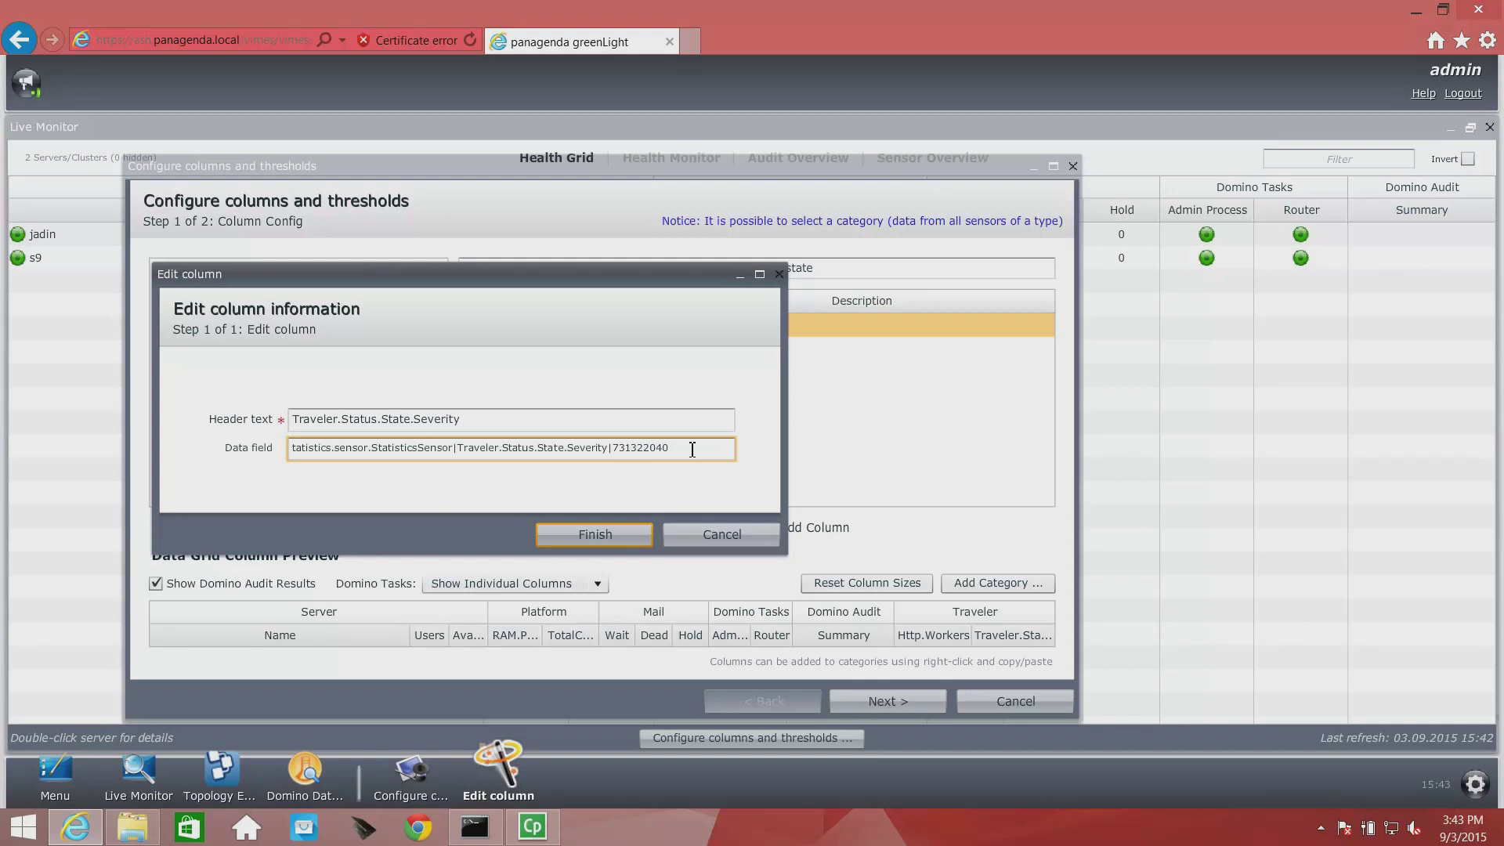
{"action": "key", "text": "Left"}
{"action": "key", "text": "Left"}
{"action": "key", "text": "Left"}
{"action": "key", "text": "Left"}
{"action": "key", "text": "Left"}
{"action": "key", "text": "Left"}
{"action": "key", "text": "Left"}
{"action": "key", "text": "Left"}
{"action": "key", "text": "Left"}
{"action": "key", "text": "Left"}
{"action": "key", "text": "BackSpace"}
{"action": "key", "text": "BackSpace"}
{"action": "key", "text": "BackSpace"}
{"action": "key", "text": "BackSpace"}
{"action": "key", "text": "BackSpace"}
{"action": "key", "text": "BackSpace"}
{"action": "key", "text": "BackSpace"}
{"action": "key", "text": "BackSpace"}
{"action": "key", "text": "BackSpace"}
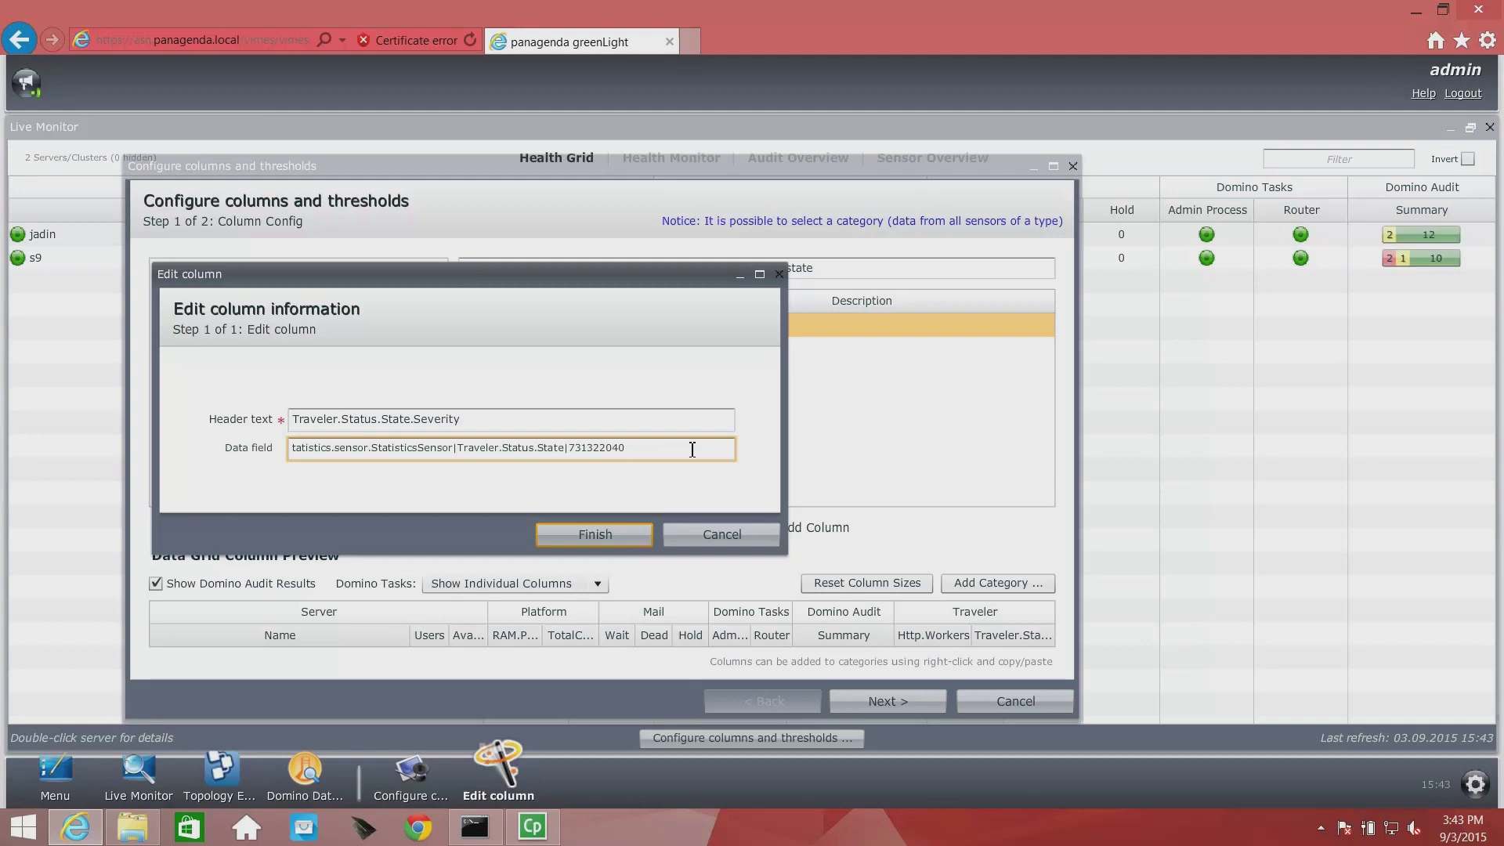
Shorten the column's header text to Traveler.Status.State and finish editing the column
{"action": "double_click", "coordinate": [456, 419]}
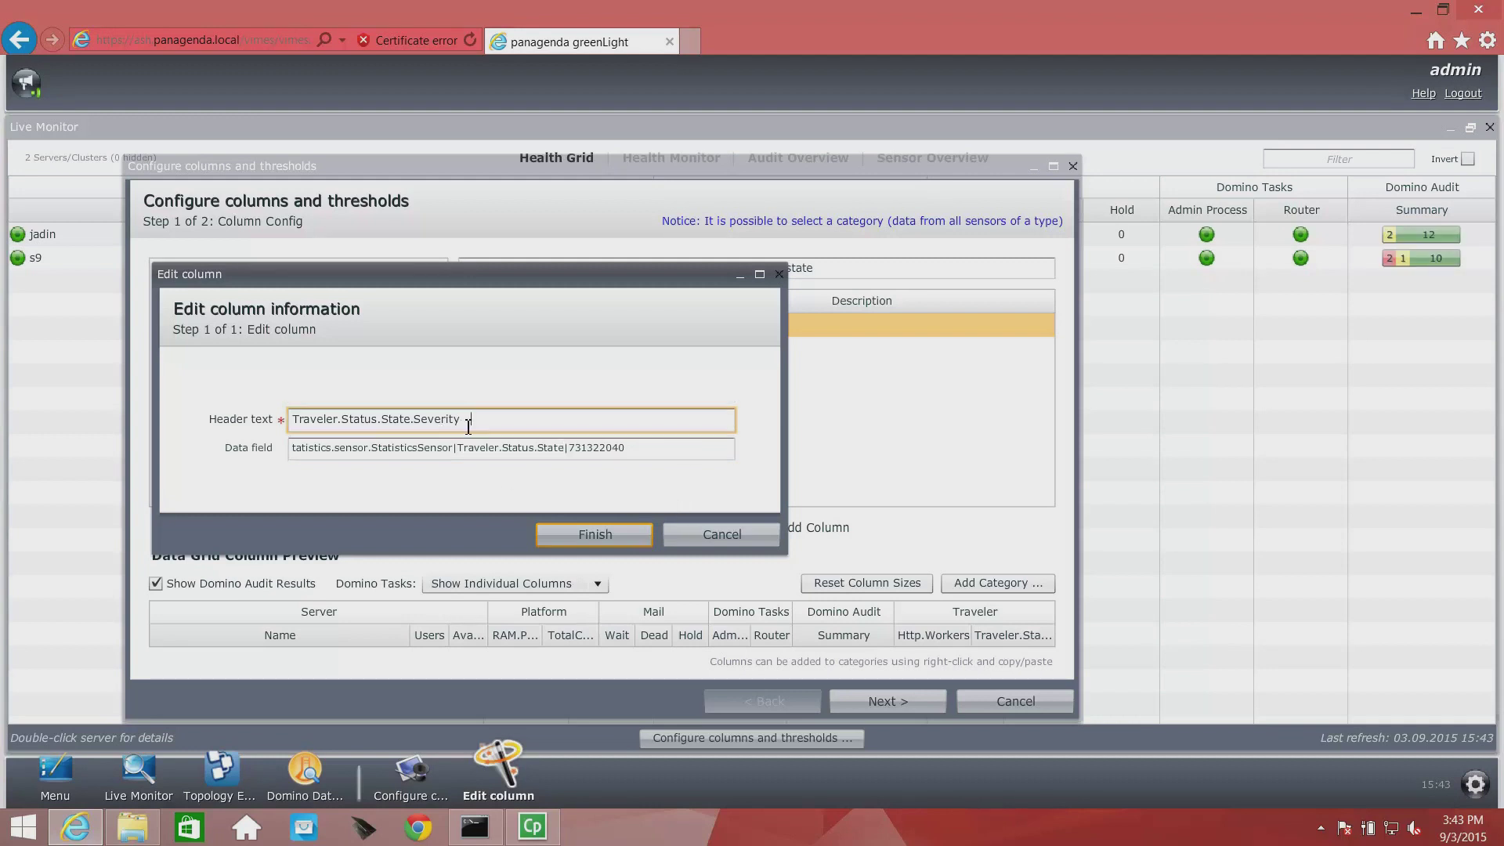
{"action": "key", "text": "BackSpace"}
{"action": "left_click", "coordinate": [584, 534]}
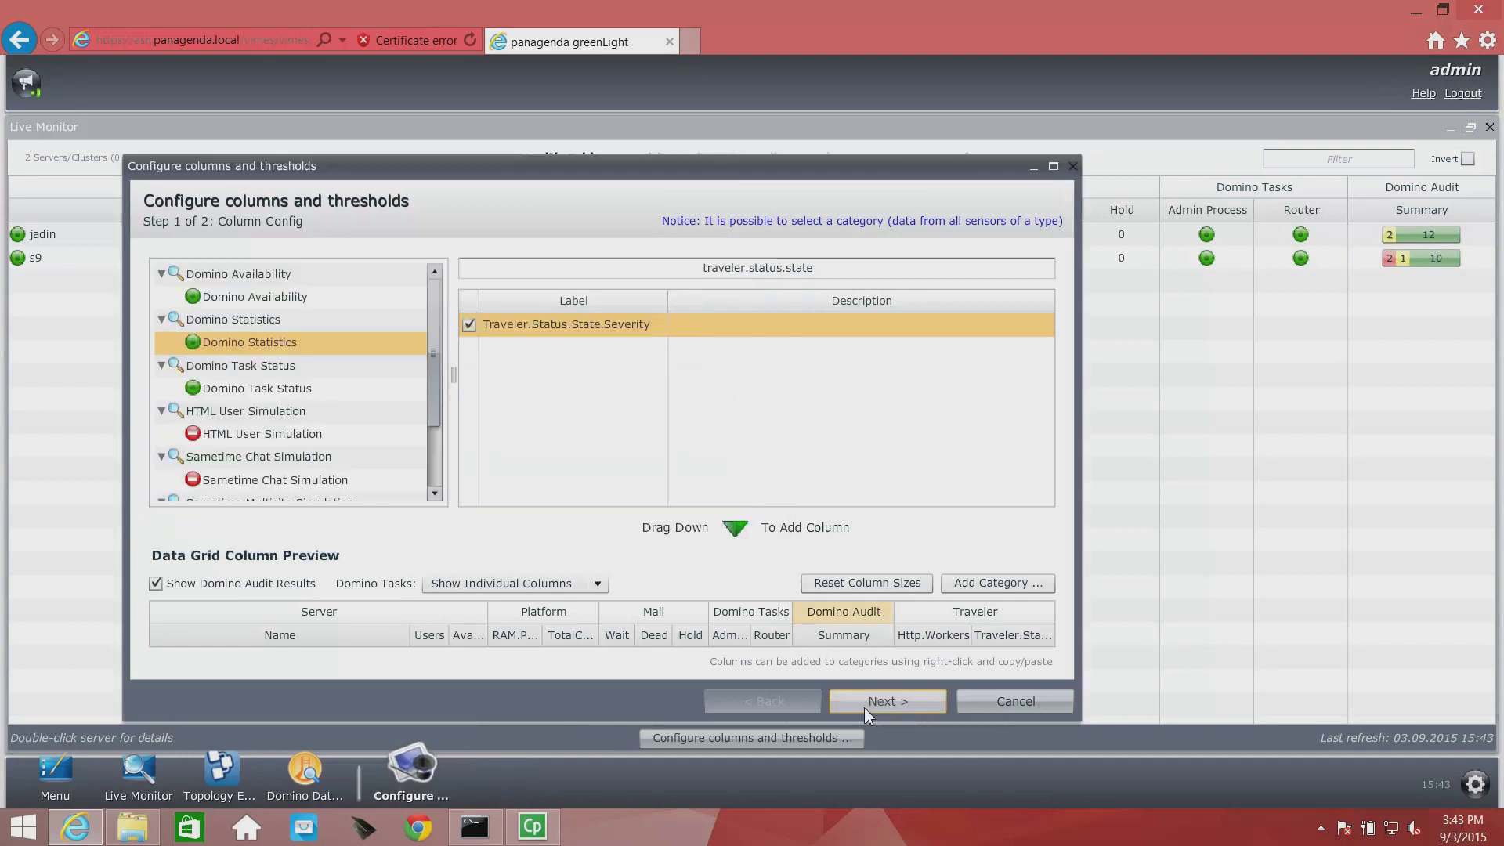
In the threshold settings, set Traveler.Status.State's warning threshold to = Yello and its failure threshold to > Red
{"action": "left_click", "coordinate": [864, 707]}
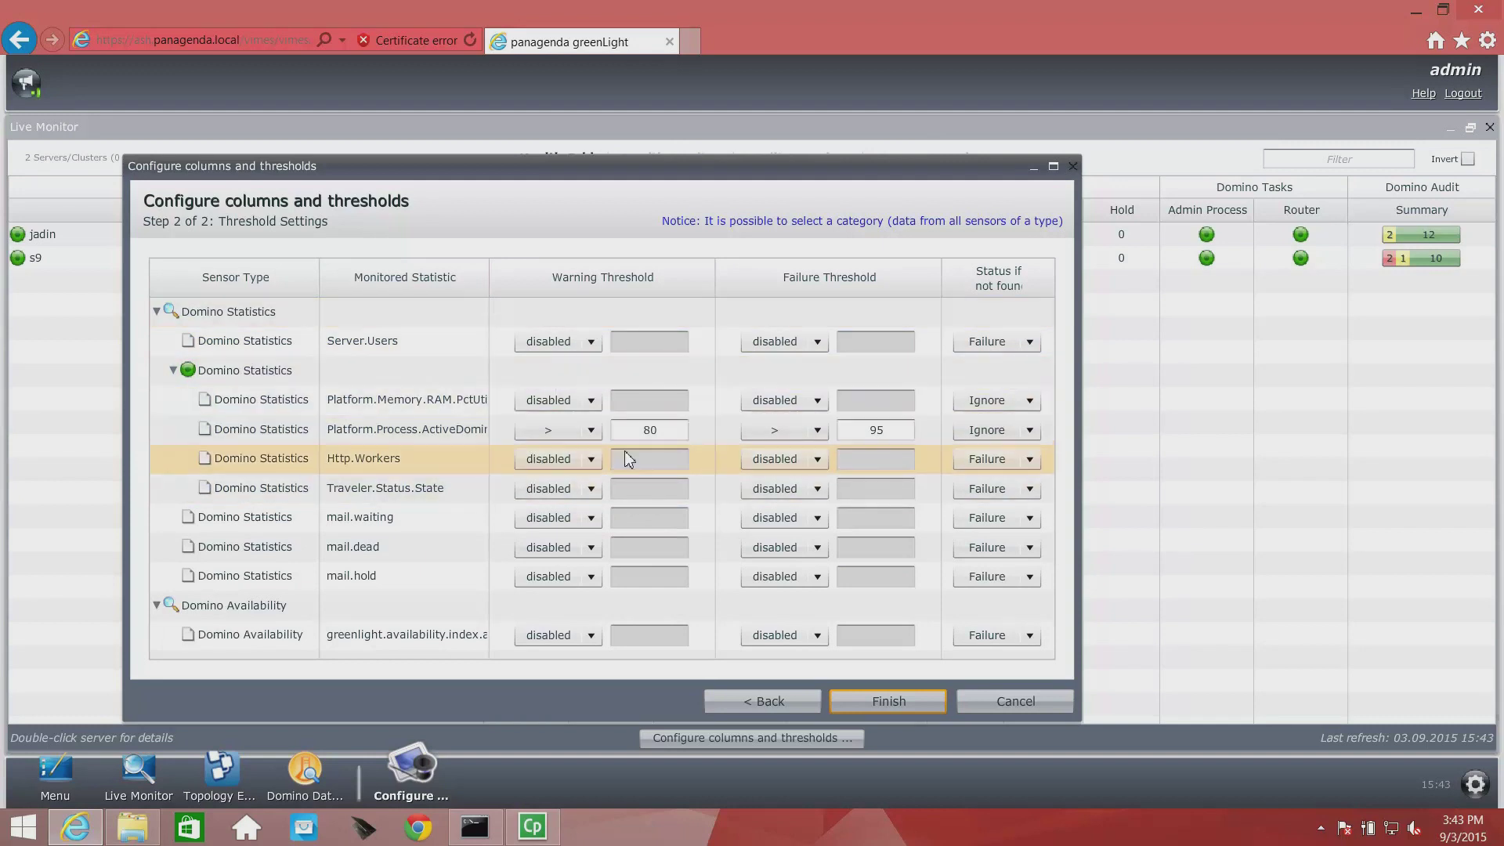
{"action": "left_click", "coordinate": [591, 489]}
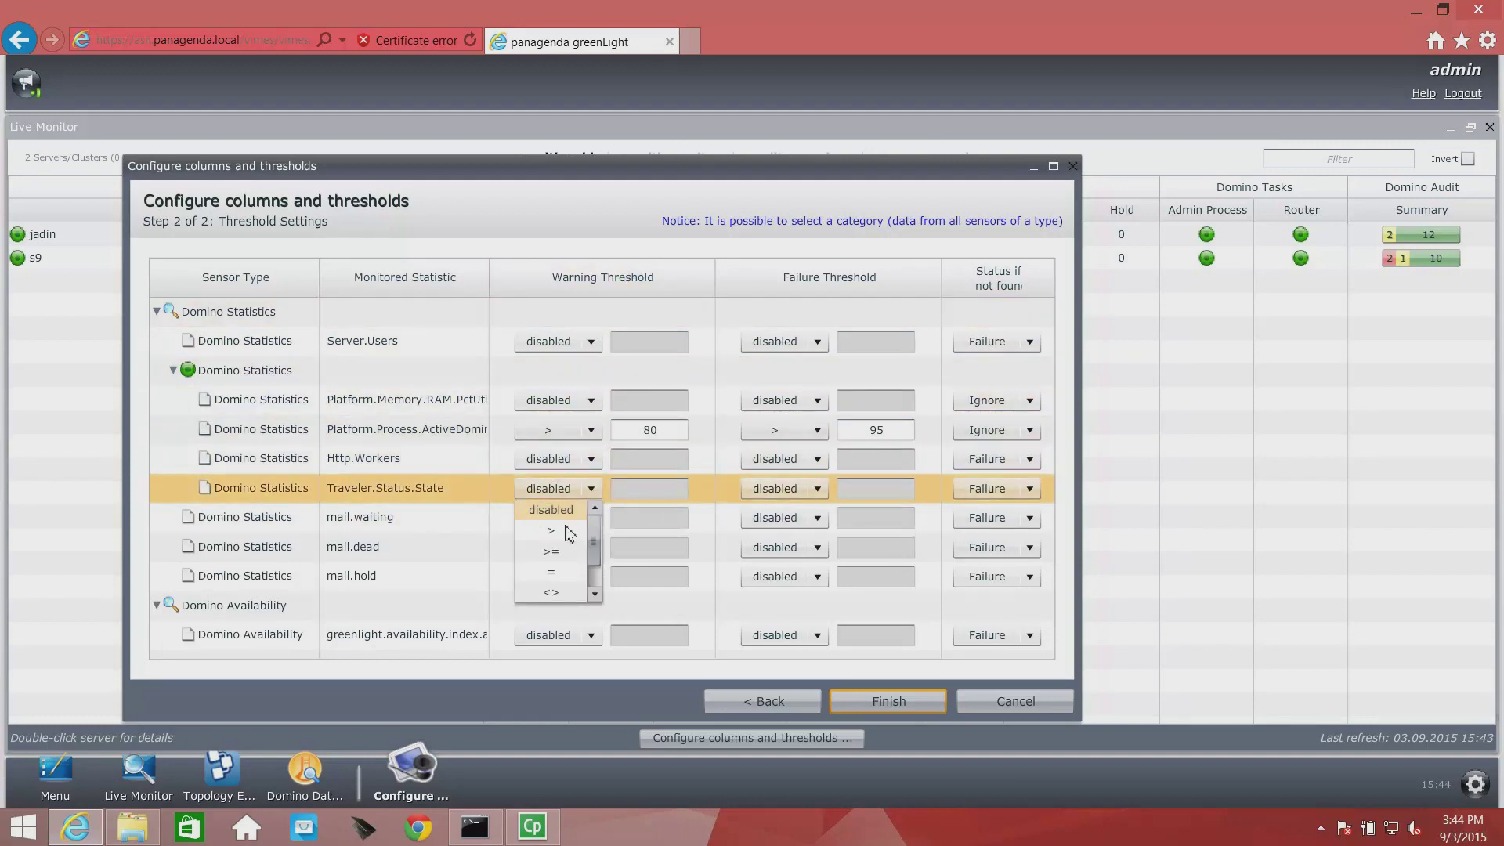
{"action": "left_click", "coordinate": [565, 580]}
{"action": "left_click", "coordinate": [643, 493]}
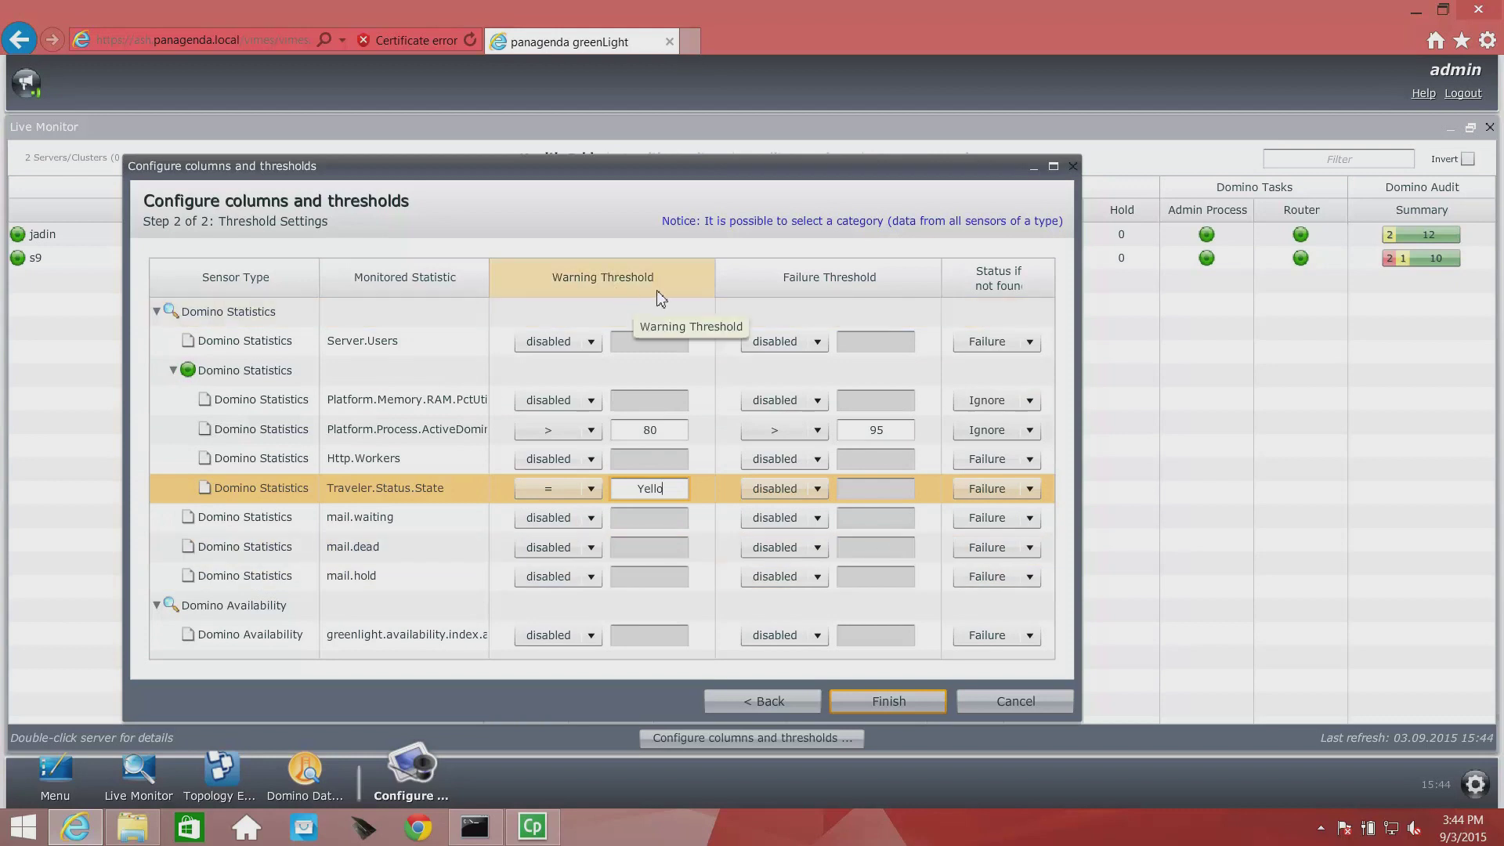
{"action": "left_click", "coordinate": [817, 489]}
{"action": "left_click", "coordinate": [776, 532]}
{"action": "left_click", "coordinate": [881, 493]}
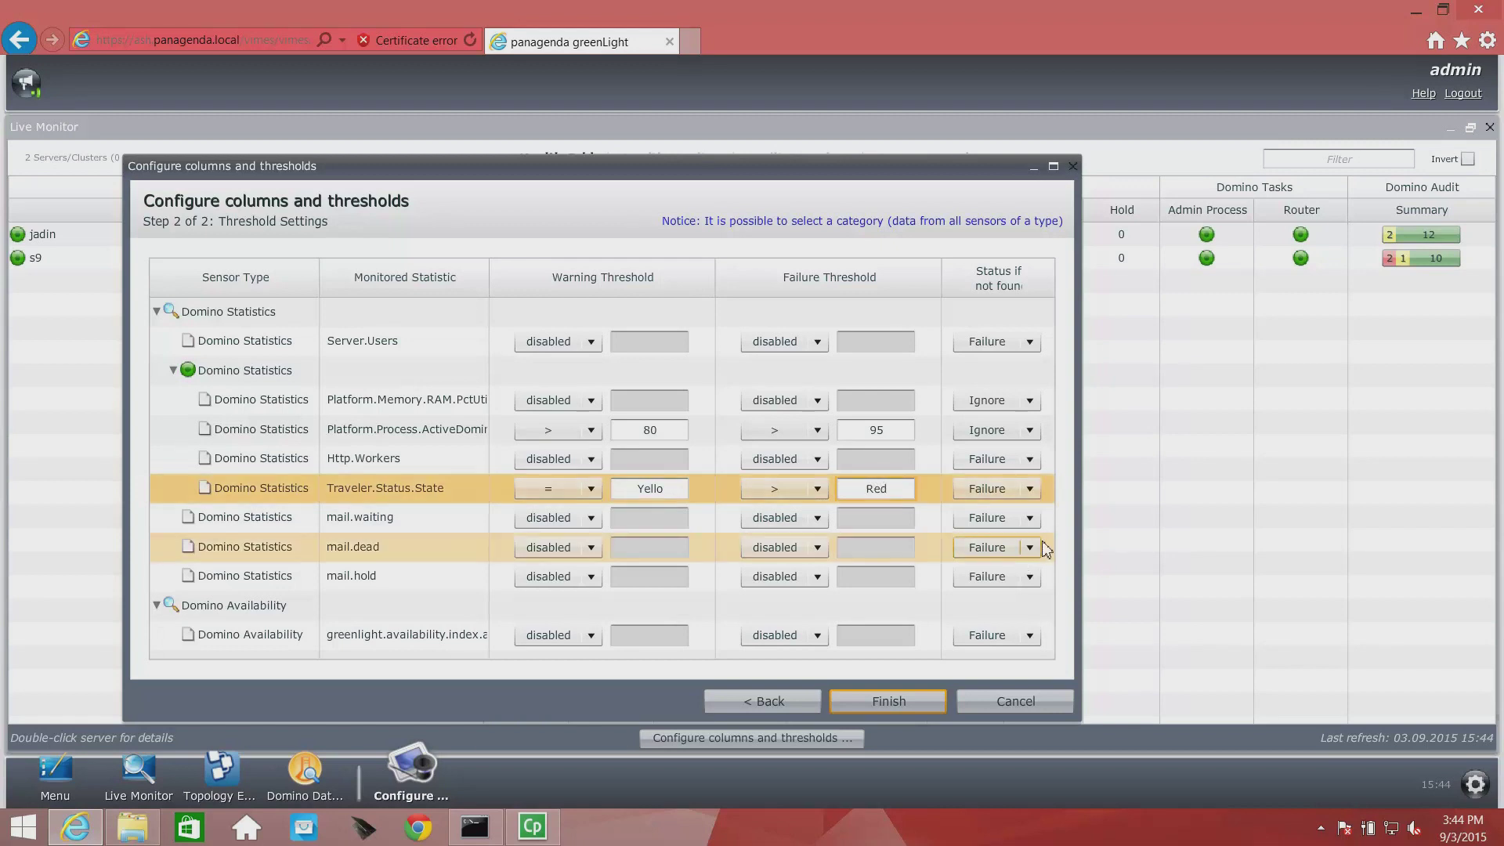
Set the status if not found to Ignore for the Traveler.Status.State and Http.Workers statistics
{"action": "left_click", "coordinate": [1029, 489]}
{"action": "left_click", "coordinate": [997, 552]}
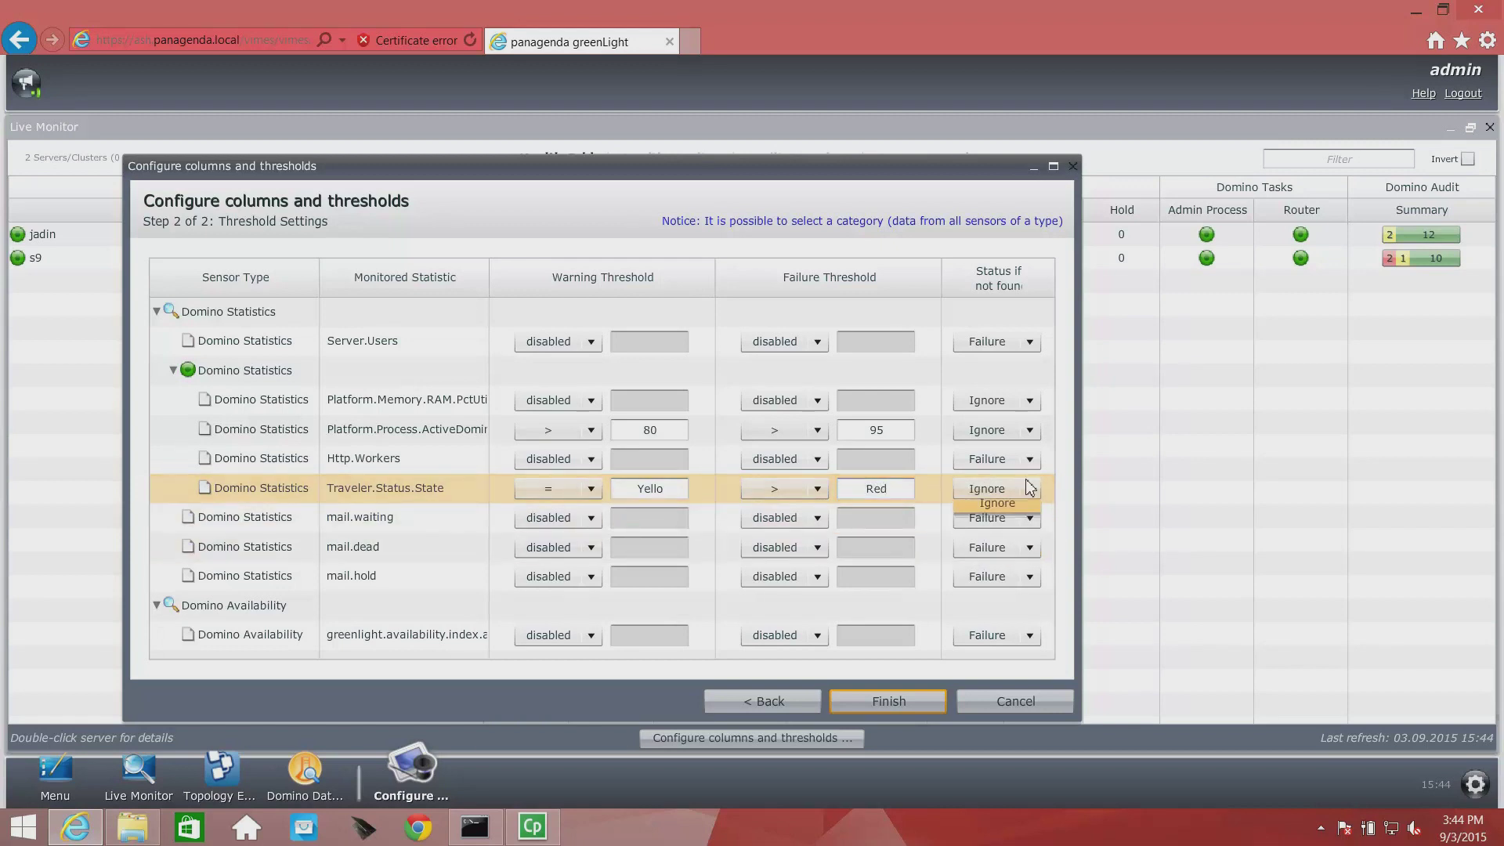
{"action": "left_click", "coordinate": [1029, 459]}
{"action": "left_click", "coordinate": [997, 522]}
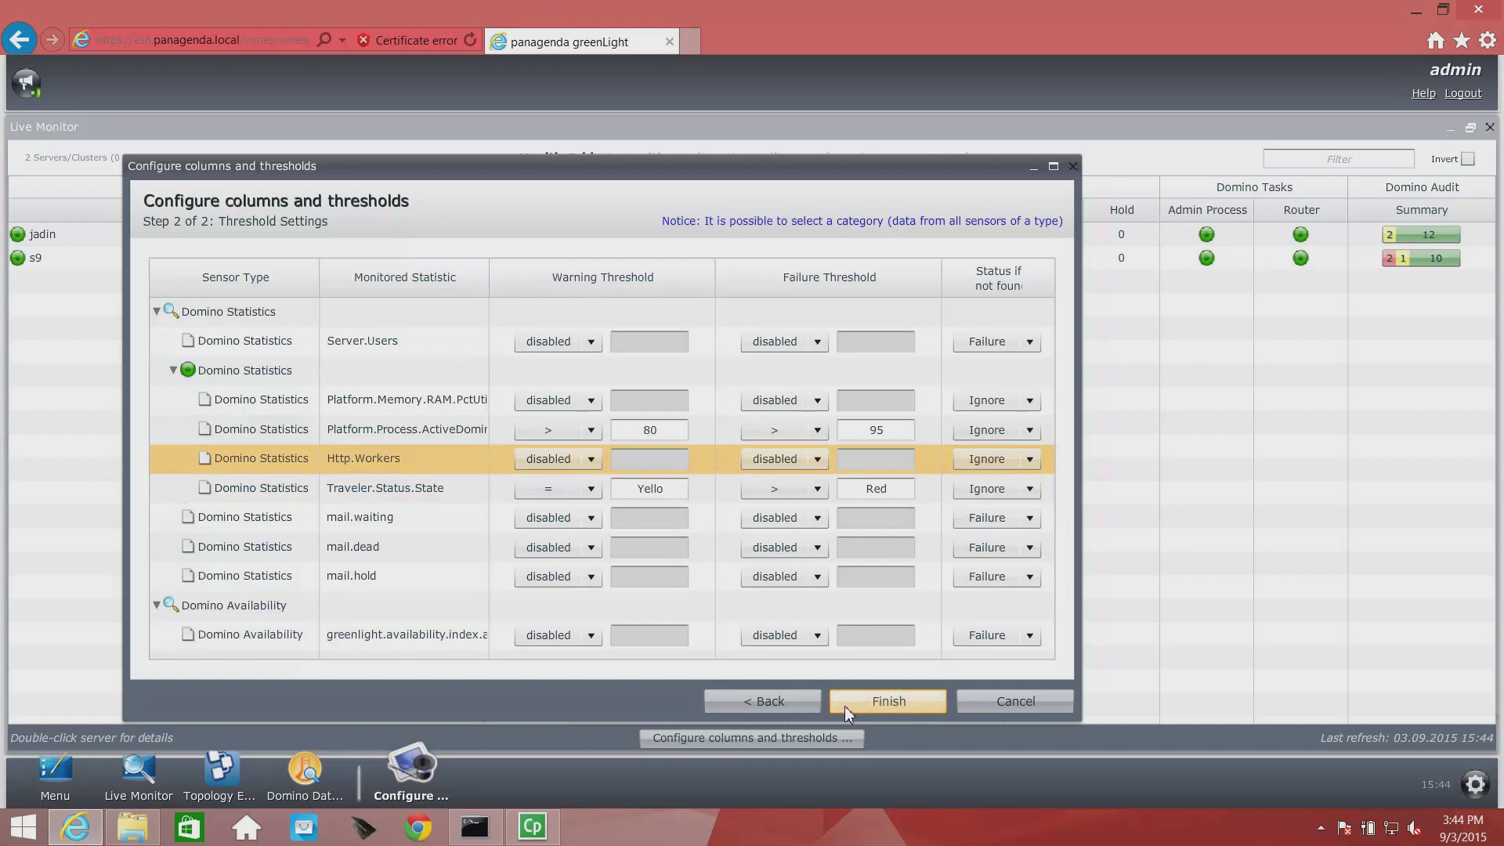
Finish the configuration and move the Traveler category in the Health Grid between the Server and Platform categories
{"action": "left_click", "coordinate": [844, 708]}
{"action": "left_click_drag", "start_coordinate": [1362, 190], "coordinate": [703, 224]}
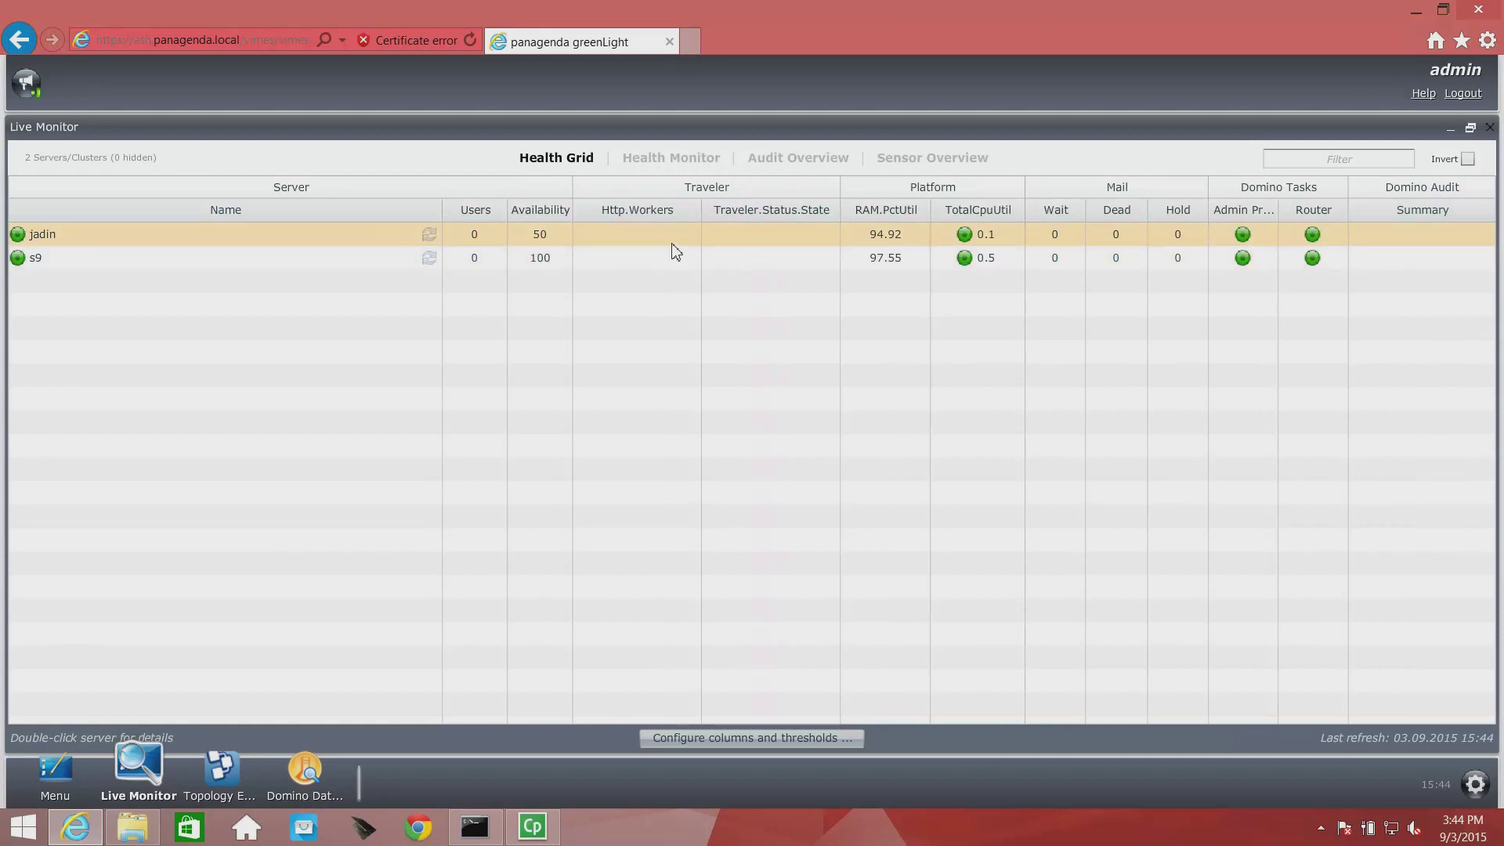
Log out of the admin account, confirm the logout, and log back in with the account password
{"action": "left_click", "coordinate": [1462, 93]}
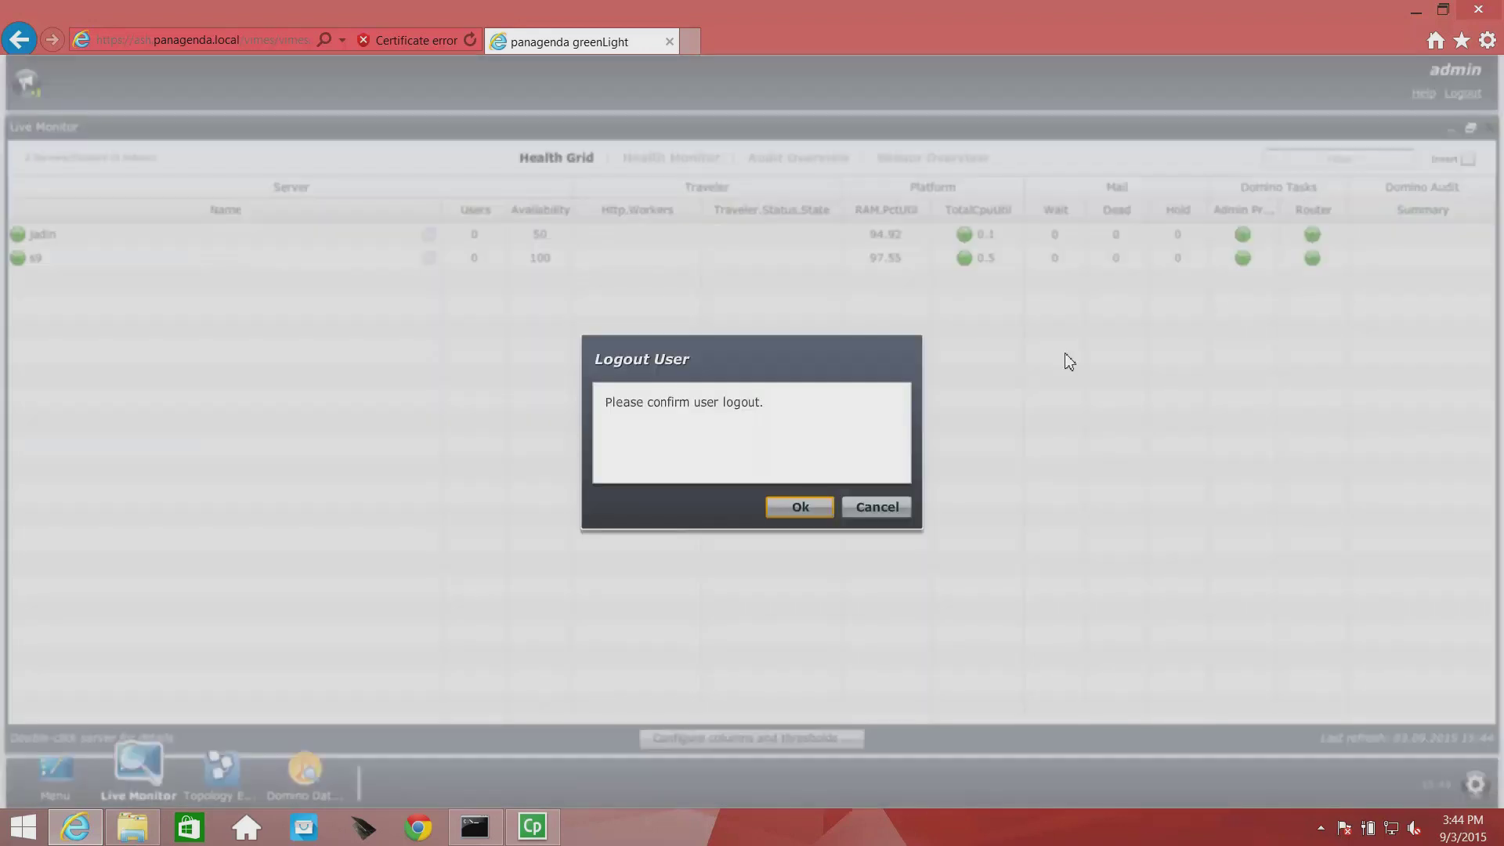
{"action": "left_click", "coordinate": [803, 509]}
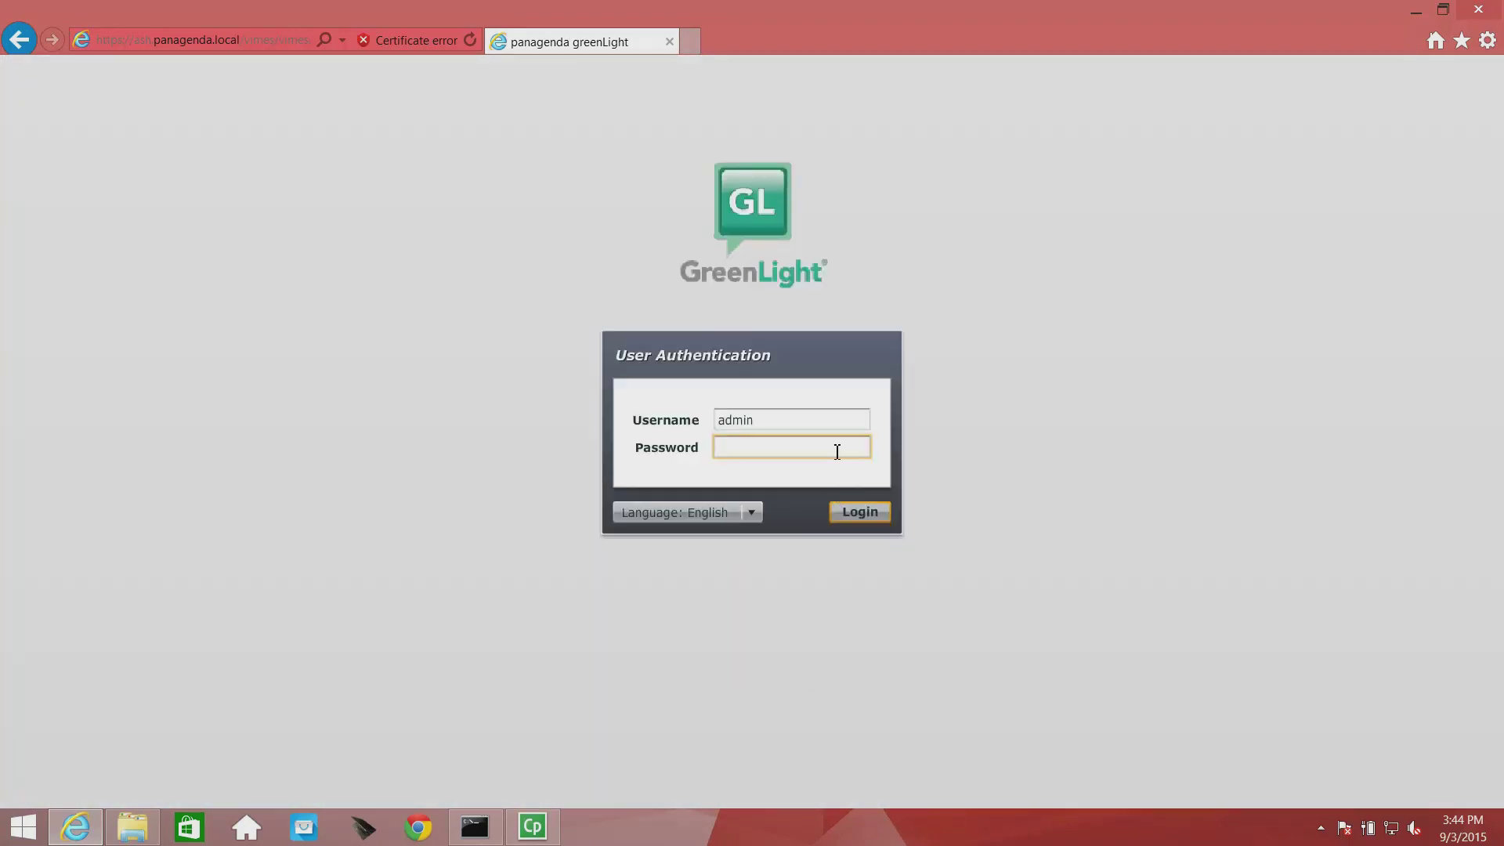
{"action": "key", "text": "Return"}
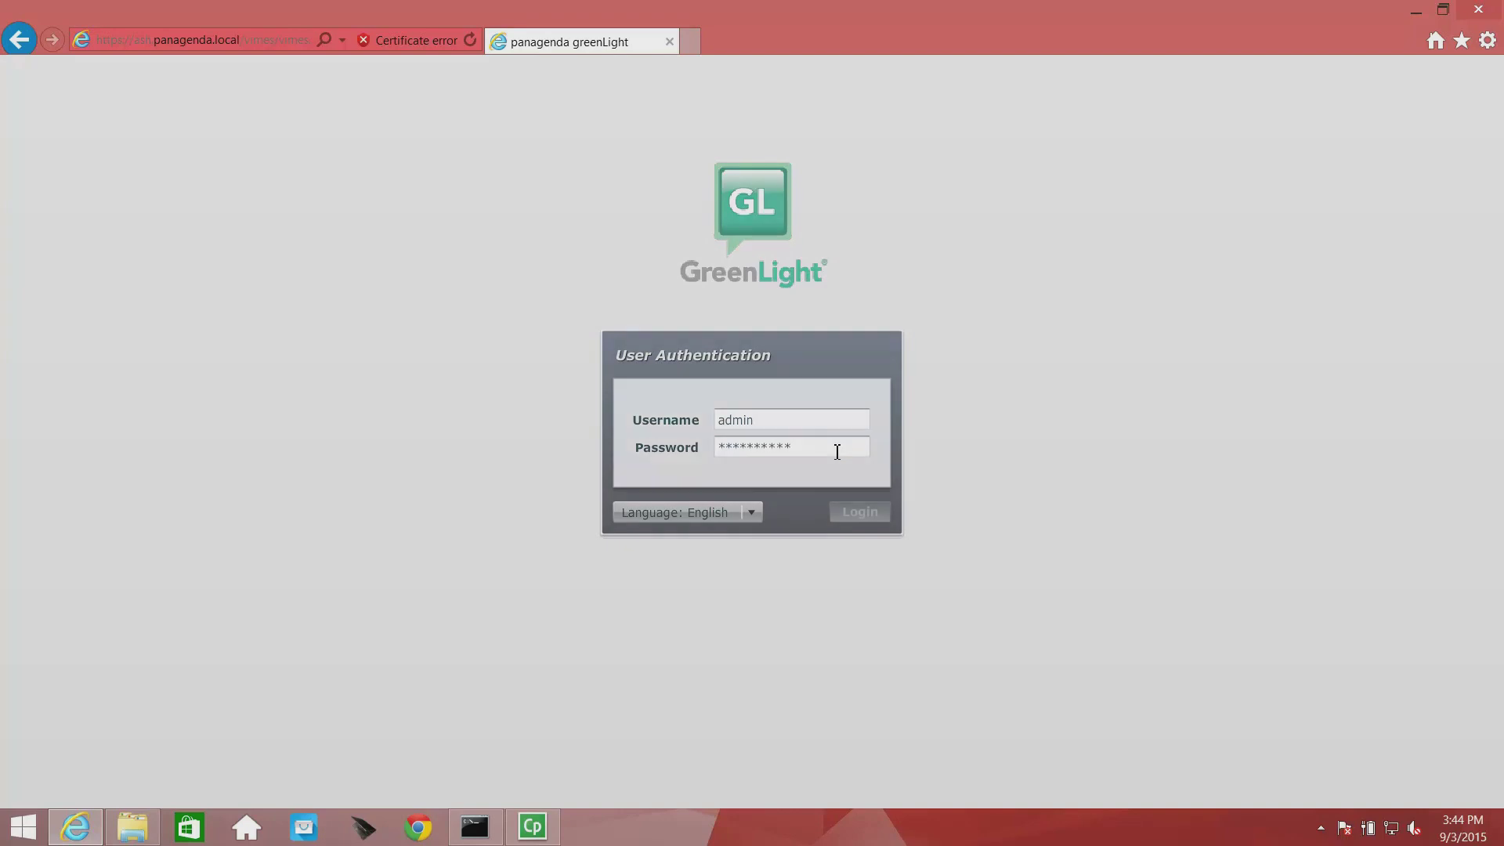